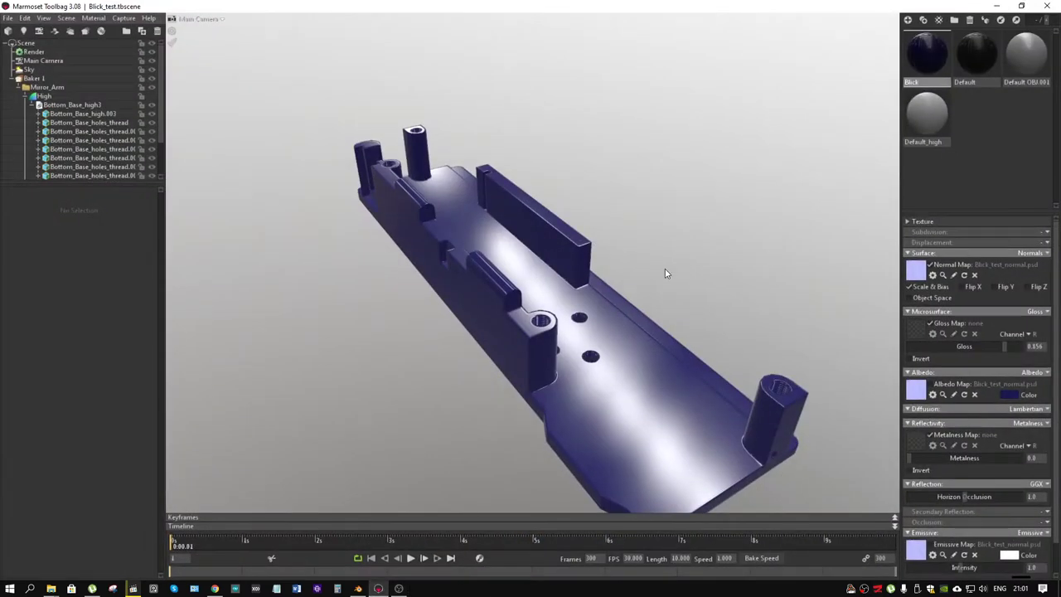
# In Marmoset Toolbag, orbit the base to inspect its threaded holes, grooved side, long edge and hole boss
pyautogui.moveTo(665, 273)
pyautogui.mouseDown()
pyautogui.moveTo(718, 277)
pyautogui.moveTo(765, 308)
pyautogui.moveTo(632, 236)
pyautogui.moveTo(621, 272)
pyautogui.moveTo(693, 296)
pyautogui.moveTo(640, 308)
pyautogui.moveTo(752, 347)
pyautogui.moveTo(653, 310)
pyautogui.moveTo(873, 329)
pyautogui.moveTo(578, 323)
pyautogui.moveTo(546, 287)
pyautogui.moveTo(711, 284)
pyautogui.mouseUp()
pyautogui.scroll(3, 640, 307)
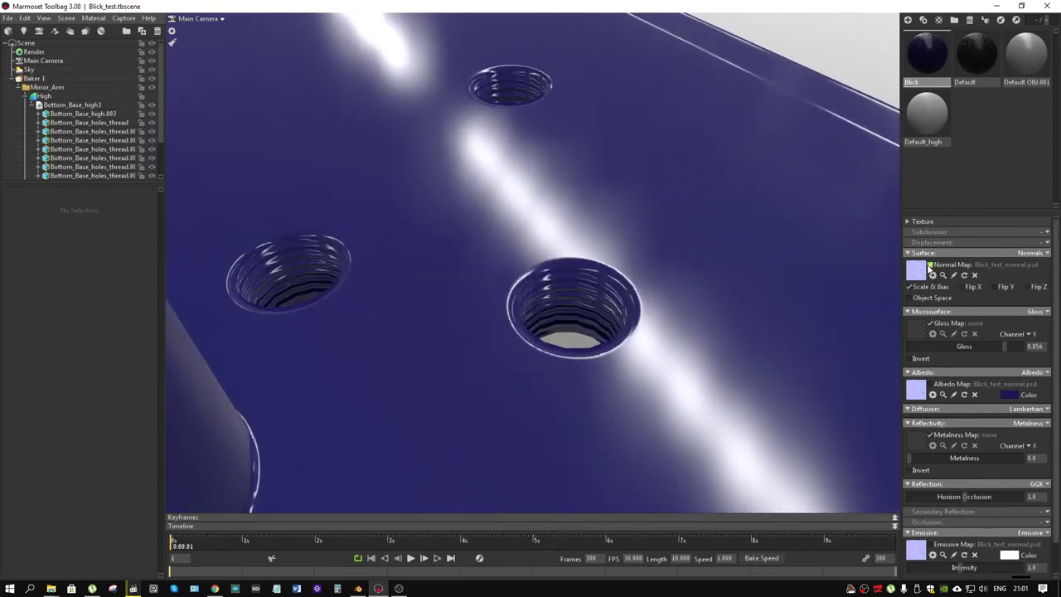
pyautogui.moveTo(829, 249)
pyautogui.mouseDown()
pyautogui.moveTo(592, 223)
pyautogui.moveTo(552, 229)
pyautogui.moveTo(604, 237)
pyautogui.moveTo(604, 332)
pyautogui.moveTo(604, 256)
pyautogui.moveTo(585, 264)
pyautogui.moveTo(609, 274)
pyautogui.moveTo(635, 262)
pyautogui.mouseUp()
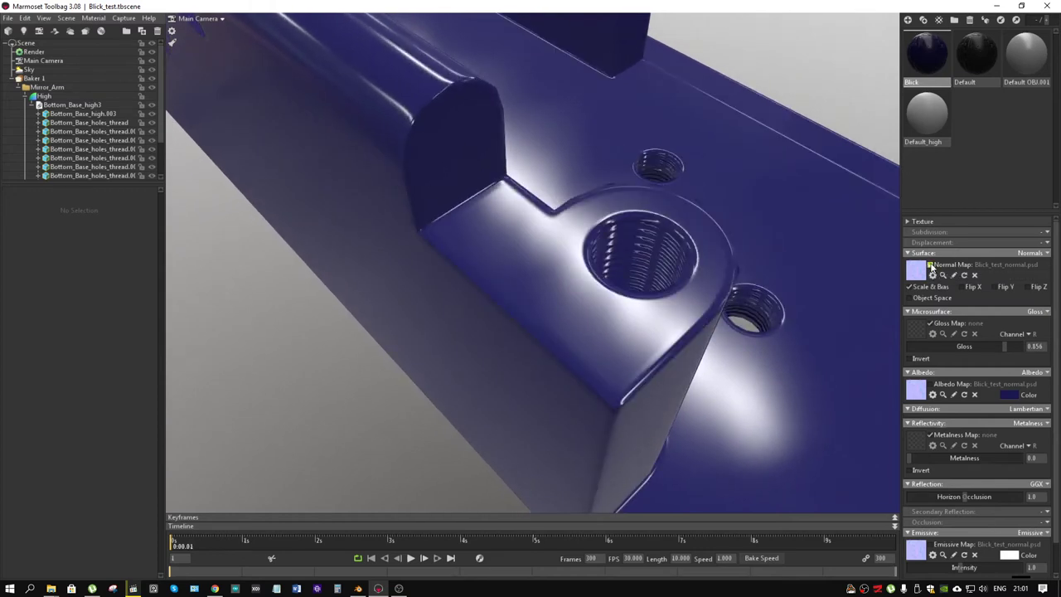
pyautogui.moveTo(613, 224)
pyautogui.mouseDown()
pyautogui.moveTo(621, 217)
pyautogui.moveTo(531, 229)
pyautogui.moveTo(641, 232)
pyautogui.moveTo(542, 278)
pyautogui.moveTo(607, 240)
pyautogui.moveTo(586, 240)
pyautogui.moveTo(604, 257)
pyautogui.moveTo(590, 256)
pyautogui.moveTo(675, 211)
pyautogui.mouseUp()
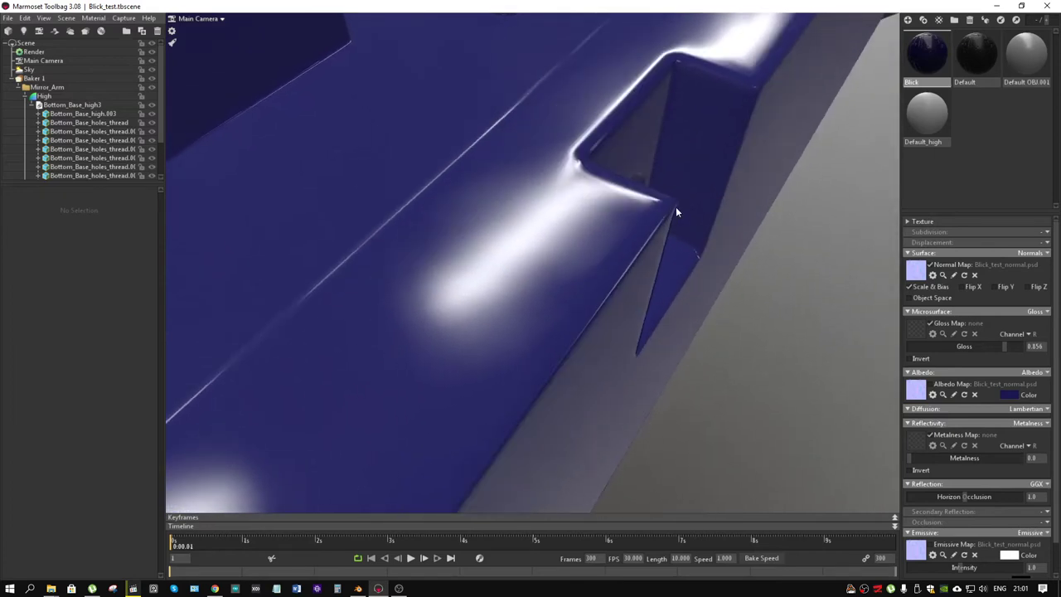
pyautogui.moveTo(689, 175)
pyautogui.mouseDown()
pyautogui.moveTo(686, 187)
pyautogui.moveTo(674, 174)
pyautogui.moveTo(619, 213)
pyautogui.moveTo(639, 200)
pyautogui.moveTo(676, 203)
pyautogui.mouseUp()
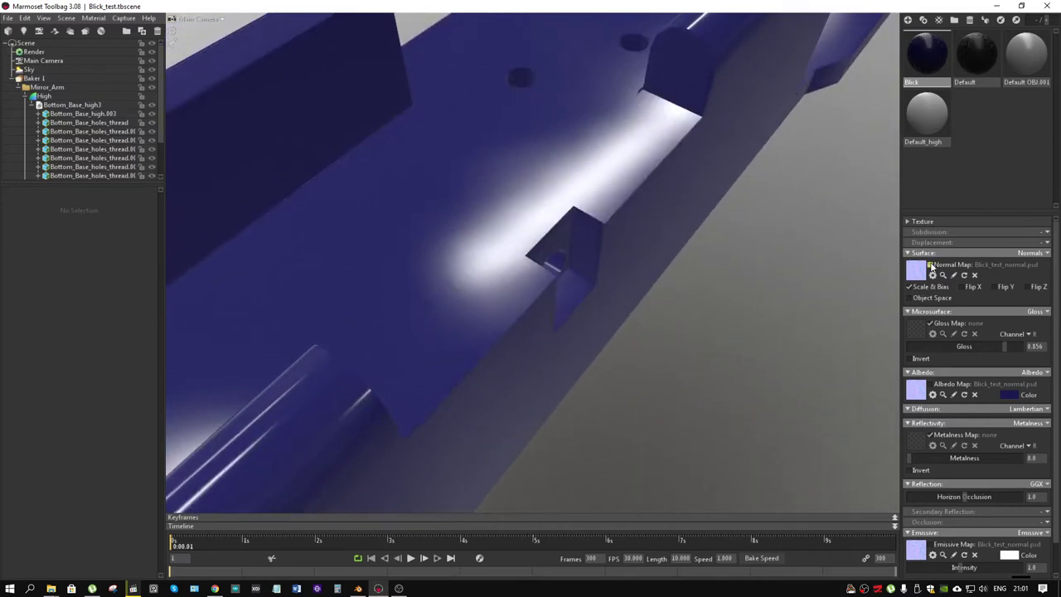
pyautogui.moveTo(530, 274)
pyautogui.mouseDown()
pyautogui.moveTo(494, 282)
pyautogui.moveTo(464, 325)
pyautogui.moveTo(610, 192)
pyautogui.moveTo(655, 245)
pyautogui.moveTo(639, 253)
pyautogui.moveTo(681, 274)
pyautogui.moveTo(698, 276)
pyautogui.moveTo(730, 235)
pyautogui.moveTo(457, 265)
pyautogui.moveTo(561, 244)
pyautogui.moveTo(475, 254)
pyautogui.moveTo(800, 284)
pyautogui.moveTo(651, 265)
pyautogui.moveTo(701, 237)
pyautogui.moveTo(621, 246)
pyautogui.moveTo(618, 307)
pyautogui.moveTo(732, 332)
pyautogui.moveTo(627, 324)
pyautogui.moveTo(361, 336)
pyautogui.moveTo(449, 219)
pyautogui.moveTo(504, 220)
pyautogui.moveTo(475, 208)
pyautogui.moveTo(497, 207)
pyautogui.moveTo(451, 265)
pyautogui.moveTo(544, 215)
pyautogui.moveTo(545, 199)
pyautogui.moveTo(688, 248)
pyautogui.moveTo(434, 201)
pyautogui.moveTo(737, 237)
pyautogui.moveTo(650, 225)
pyautogui.moveTo(542, 246)
pyautogui.moveTo(613, 226)
pyautogui.mouseUp()
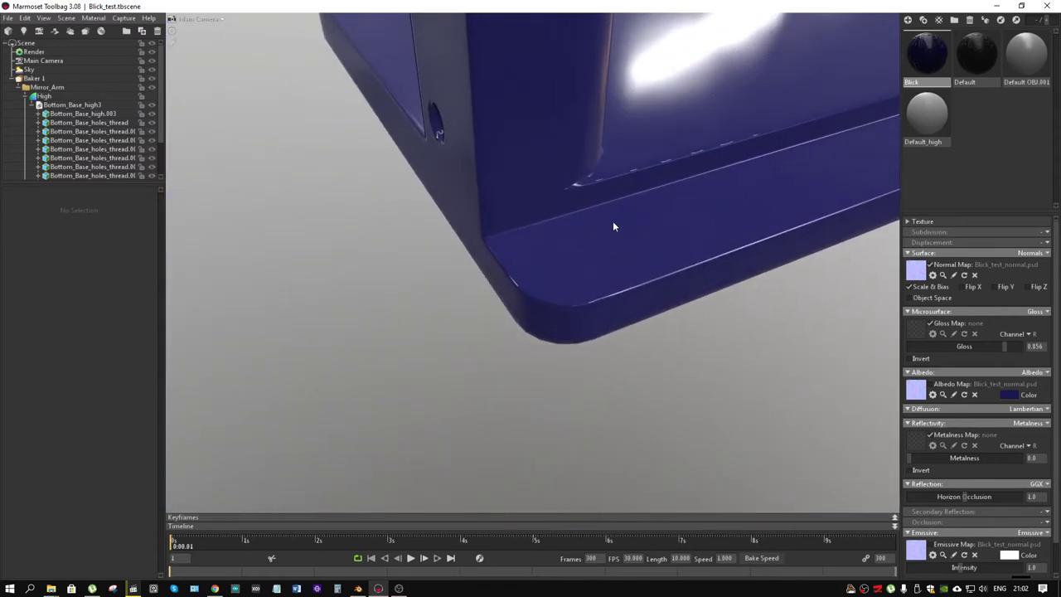
# Inspect the plate corner from below, then switch to the Blender rangefinder project
pyautogui.moveTo(686, 237)
pyautogui.mouseDown()
pyautogui.moveTo(610, 240)
pyautogui.moveTo(638, 230)
pyautogui.moveTo(744, 245)
pyautogui.moveTo(834, 241)
pyautogui.moveTo(696, 204)
pyautogui.moveTo(724, 161)
pyautogui.moveTo(630, 267)
pyautogui.moveTo(741, 240)
pyautogui.moveTo(634, 291)
pyautogui.moveTo(754, 394)
pyautogui.mouseUp()
pyautogui.click(635, 281)
pyautogui.moveTo(596, 321); pyautogui.dragTo(652, 273)
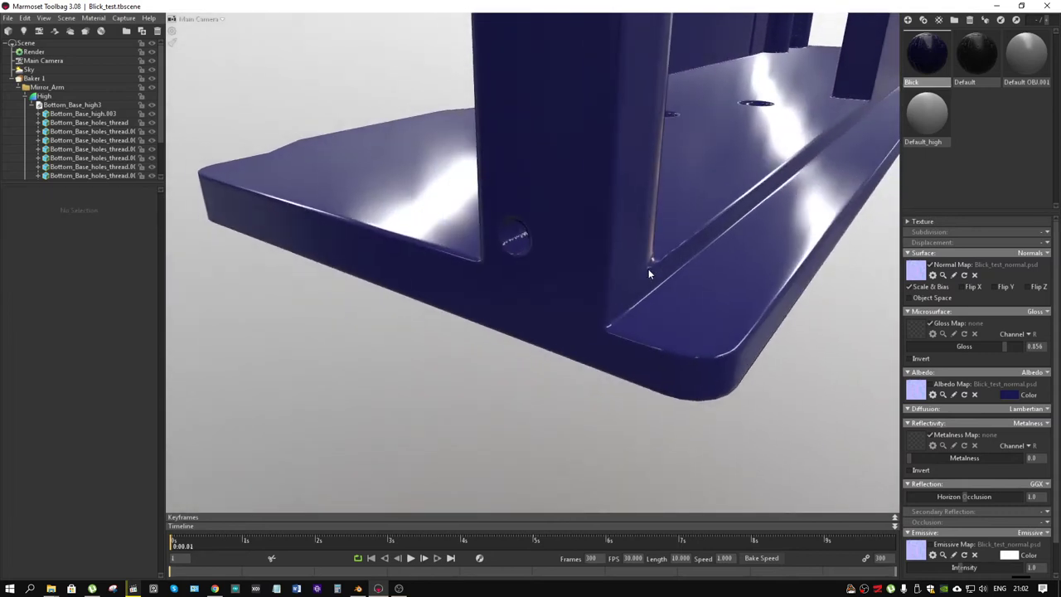
pyautogui.moveTo(746, 287)
pyautogui.mouseDown()
pyautogui.moveTo(676, 278)
pyautogui.moveTo(858, 273)
pyautogui.mouseUp()
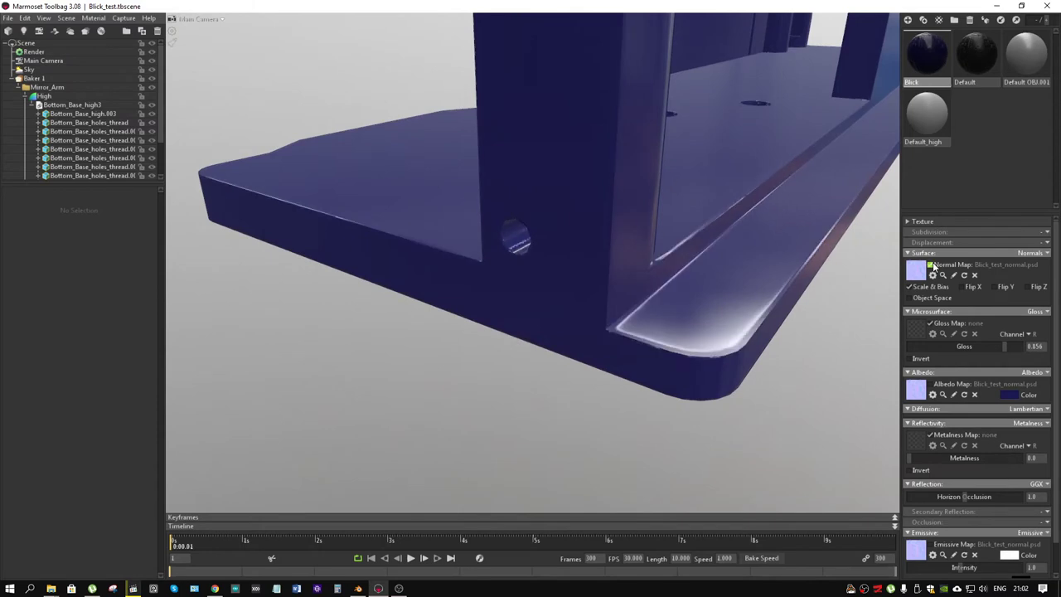
pyautogui.click(360, 588)
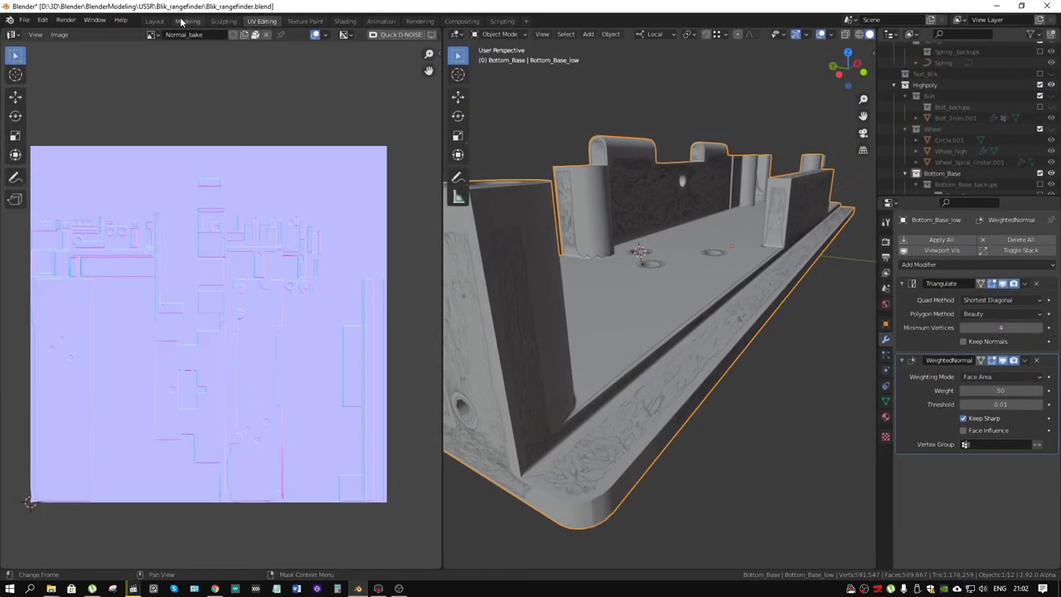
# In the Layout workspace, hide Bottom_Base_low and exit local view with numpad /
pyautogui.click(156, 22)
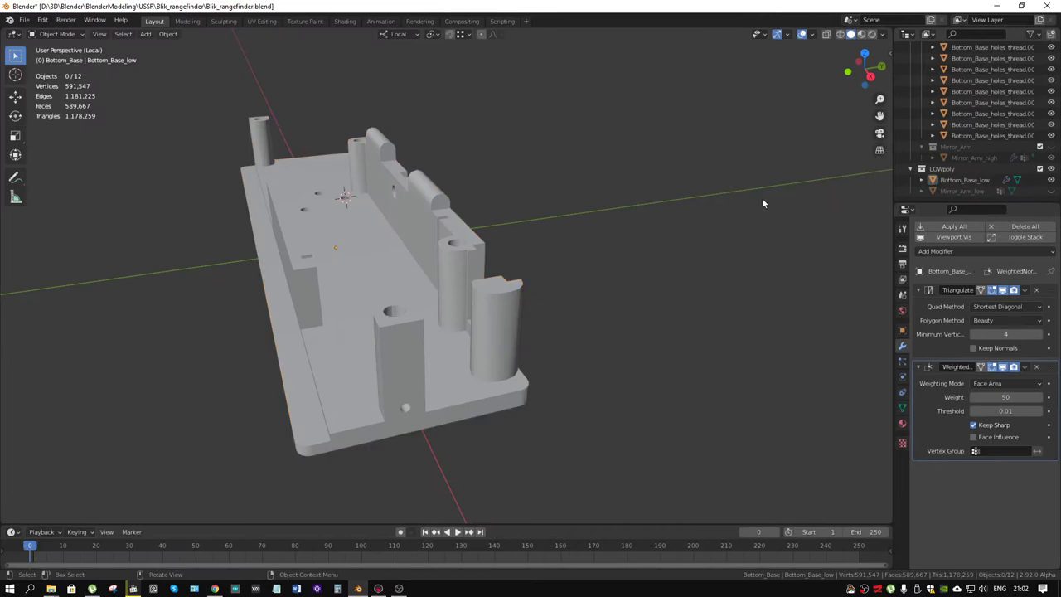
pyautogui.click(1051, 180)
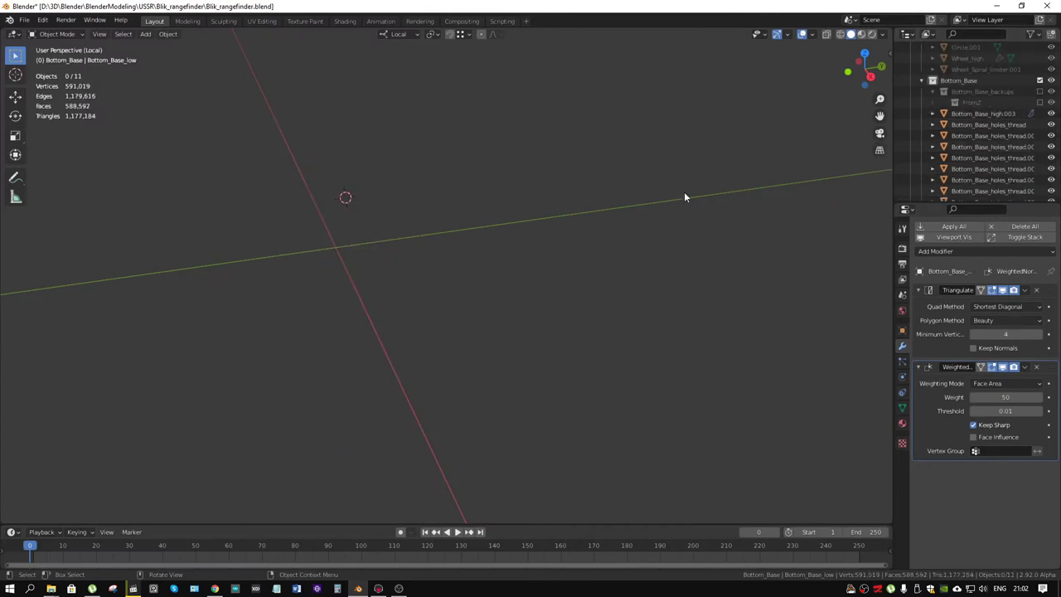
pyautogui.press('KP_Divide')
# Select Bottom_Base_high.003 and view it in Material Preview shading from above
pyautogui.moveTo(578, 222)
pyautogui.mouseDown(button='middle')
pyautogui.moveTo(635, 310)
pyautogui.moveTo(562, 403)
pyautogui.mouseUp(button='middle')
pyautogui.click(562, 403)
pyautogui.moveTo(631, 483)
pyautogui.mouseDown(button='middle')
pyautogui.moveTo(563, 269)
pyautogui.moveTo(892, 34)
pyautogui.mouseUp(button='middle')
pyautogui.scroll(5, 560, 281)
pyautogui.scroll(-2, 530, 263)
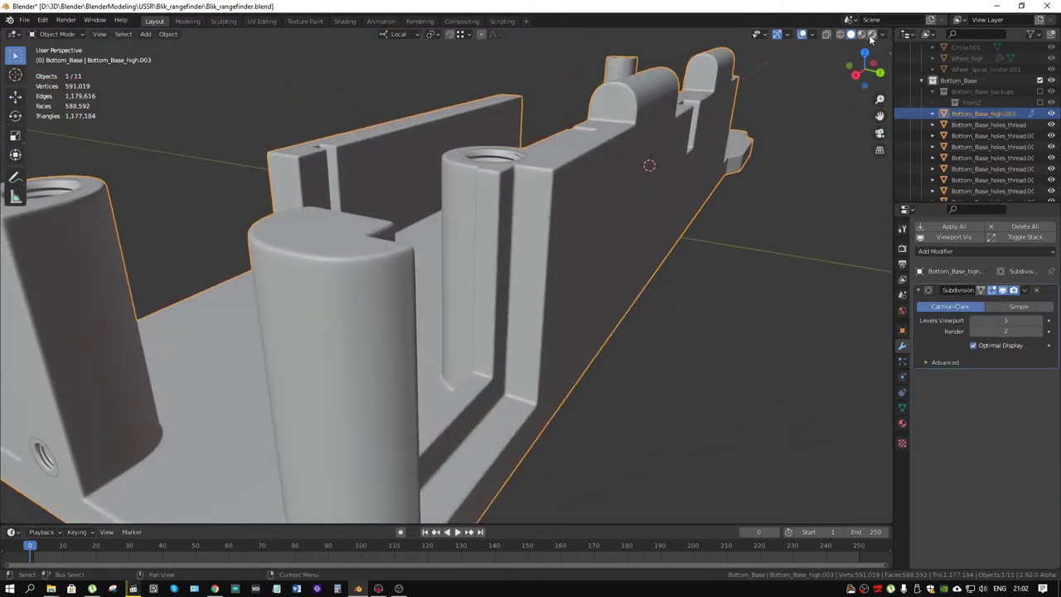
pyautogui.click(862, 34)
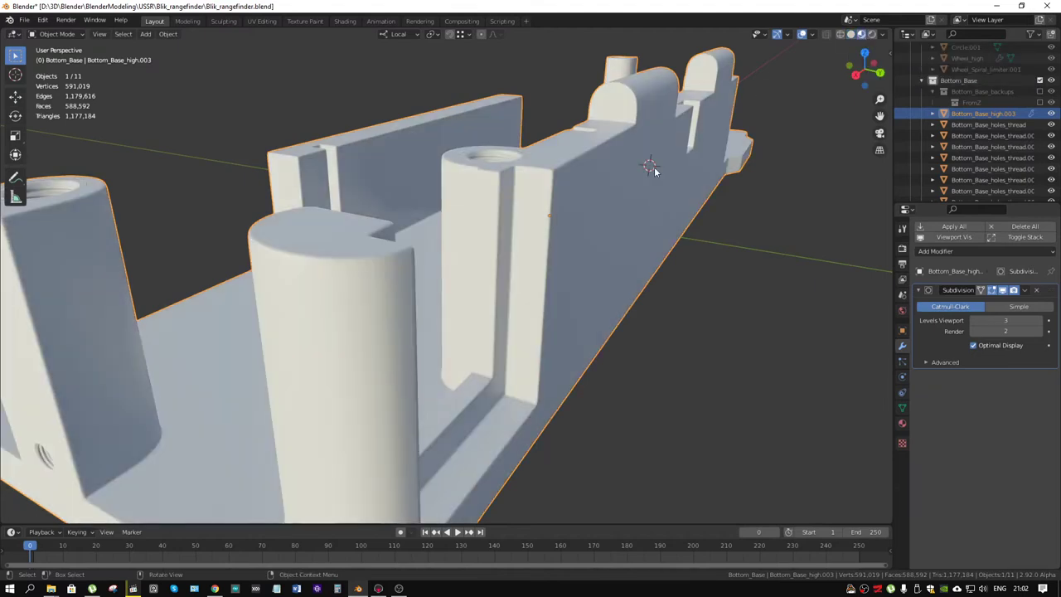
pyautogui.moveTo(753, 262)
pyautogui.mouseDown(button='middle')
pyautogui.moveTo(682, 324)
pyautogui.moveTo(599, 313)
pyautogui.moveTo(511, 282)
pyautogui.moveTo(458, 286)
pyautogui.mouseUp(button='middle')
pyautogui.scroll(-3, 459, 286)
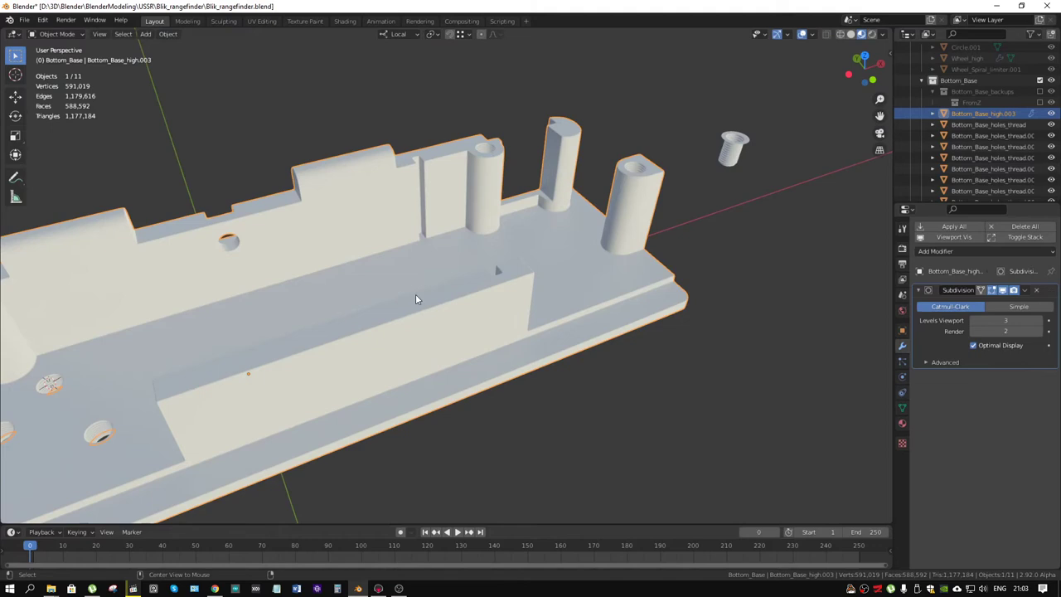
pyautogui.scroll(5, 355, 317)
pyautogui.scroll(5, 548, 328)
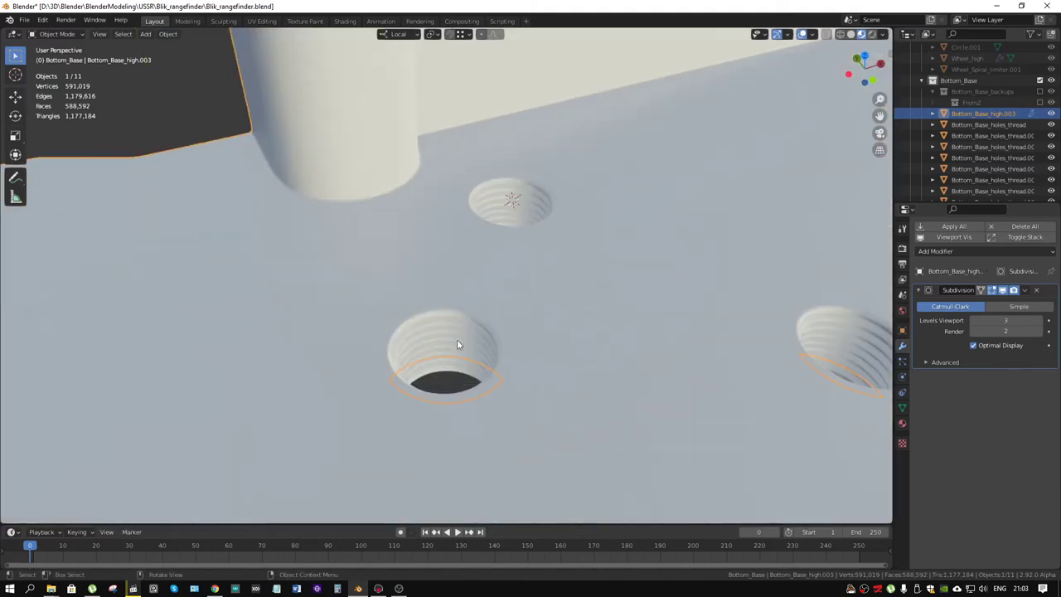
pyautogui.click(439, 321)
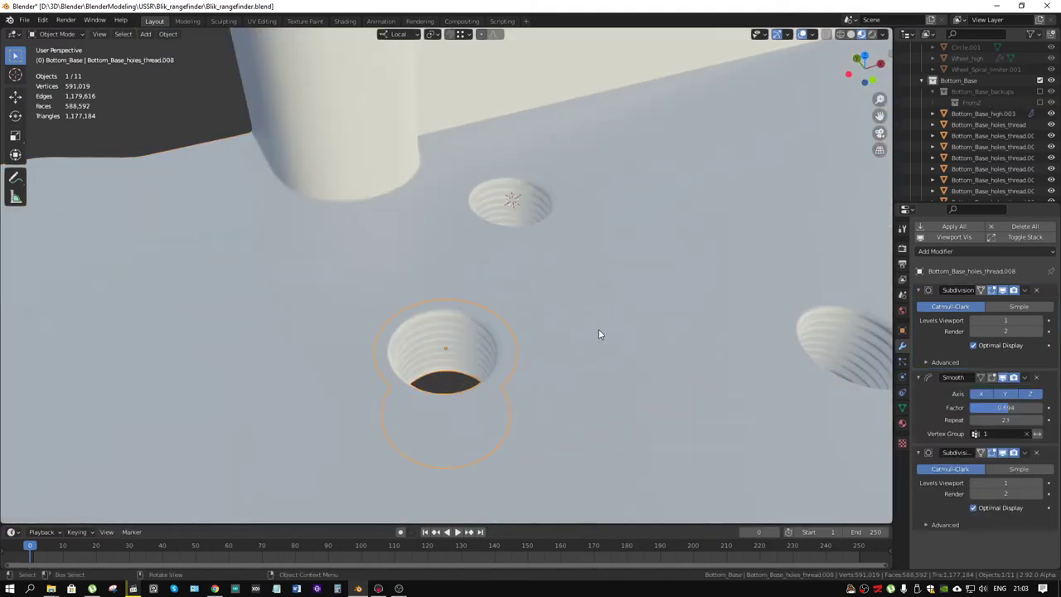
pyautogui.press('g')
pyautogui.click(851, 34)
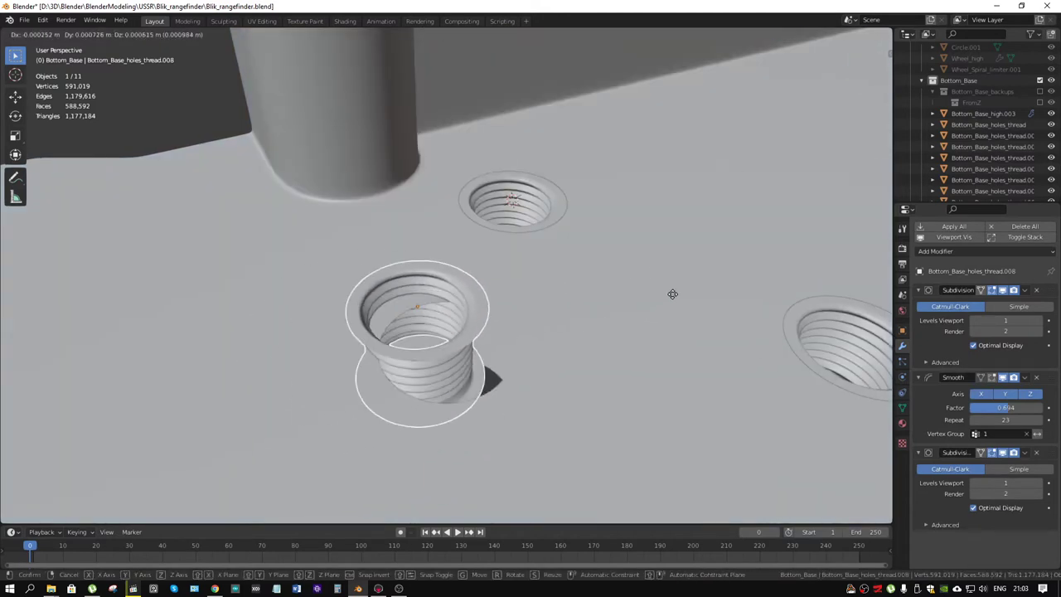
pyautogui.click(881, 33)
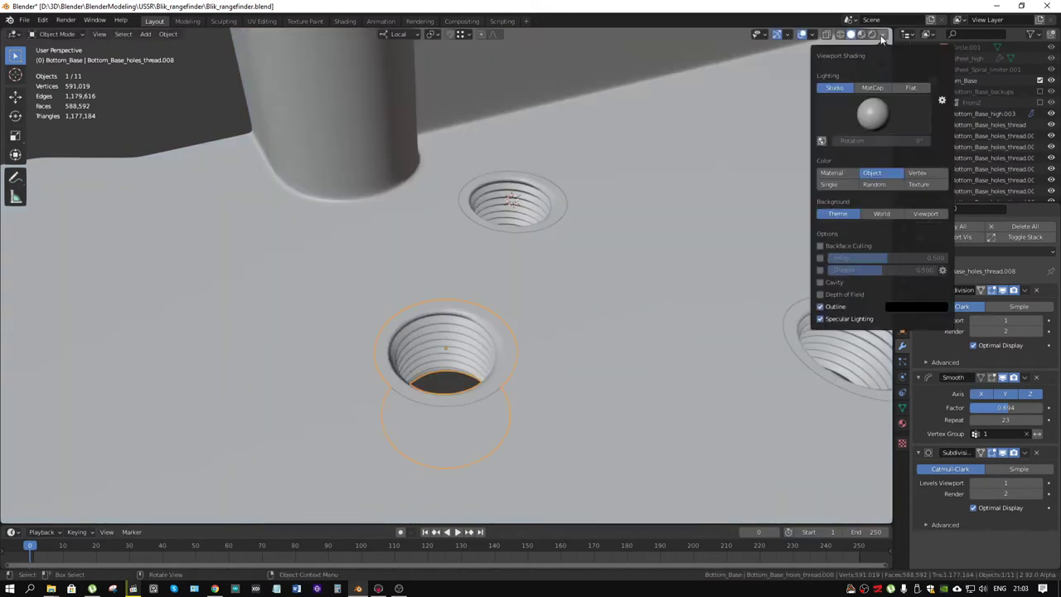
pyautogui.click(821, 284)
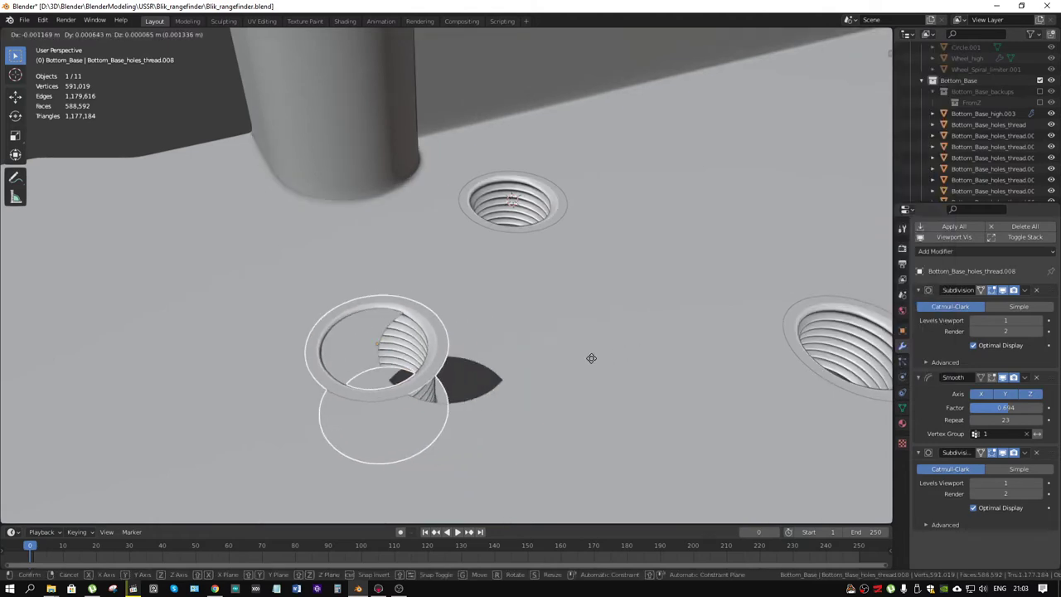
pyautogui.scroll(-5, 667, 352)
pyautogui.moveTo(655, 332)
pyautogui.mouseDown(button='middle')
pyautogui.moveTo(616, 348)
pyautogui.moveTo(384, 297)
pyautogui.moveTo(538, 305)
pyautogui.mouseUp(button='middle')
pyautogui.scroll(2, 616, 348)
pyautogui.scroll(-3, 605, 360)
pyautogui.scroll(4, 384, 297)
pyautogui.scroll(2, 450, 350)
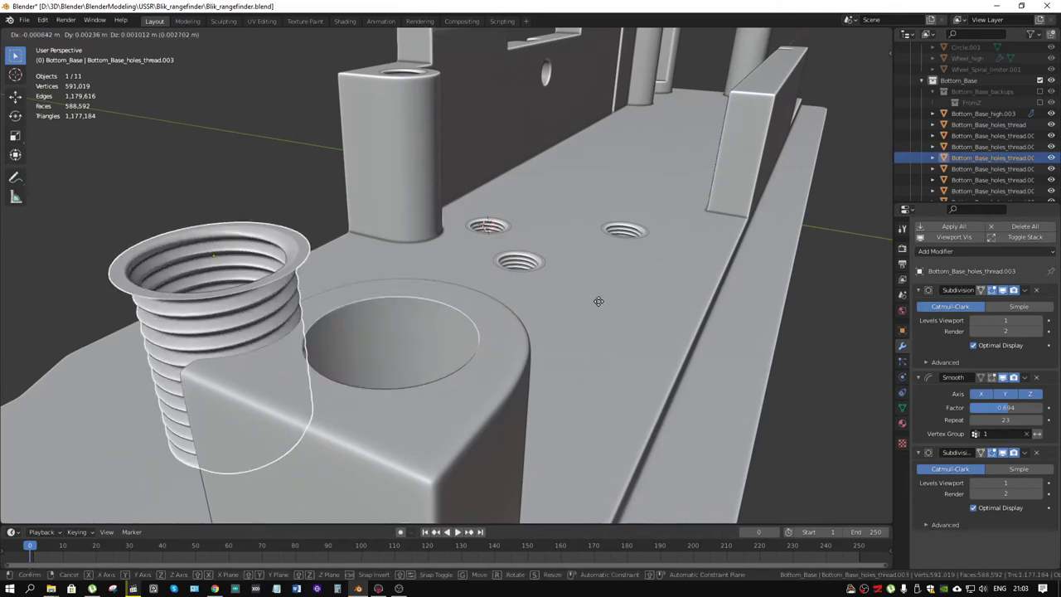
pyautogui.press('Escape')
pyautogui.scroll(-2, 627, 315)
pyautogui.moveTo(627, 315)
pyautogui.mouseDown(button='middle')
pyautogui.moveTo(635, 297)
pyautogui.moveTo(492, 220)
pyautogui.moveTo(558, 221)
pyautogui.mouseUp(button='middle')
pyautogui.scroll(4, 486, 273)
pyautogui.press('g')
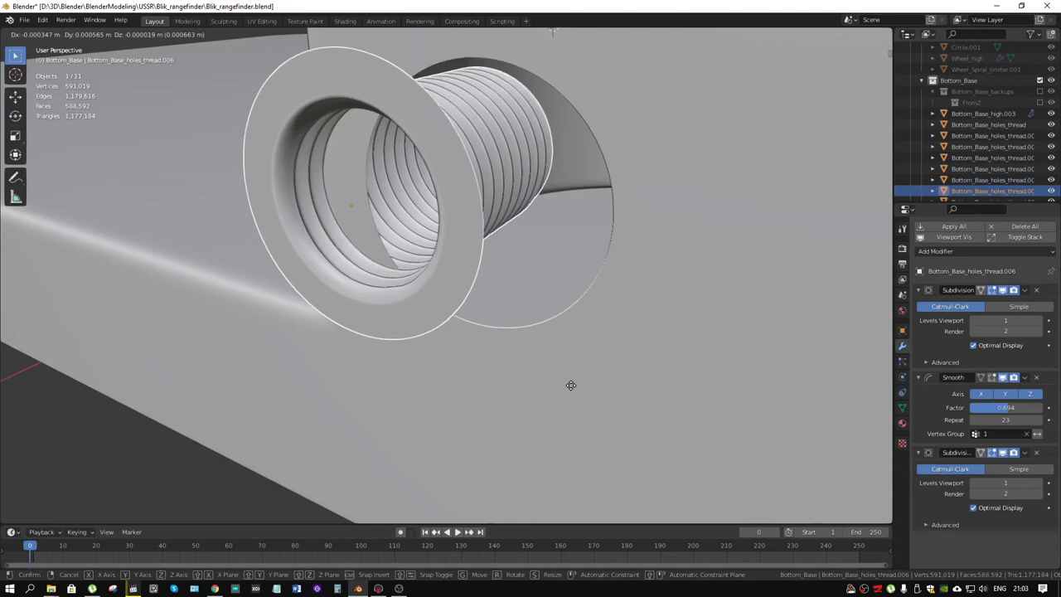
pyautogui.press('Escape')
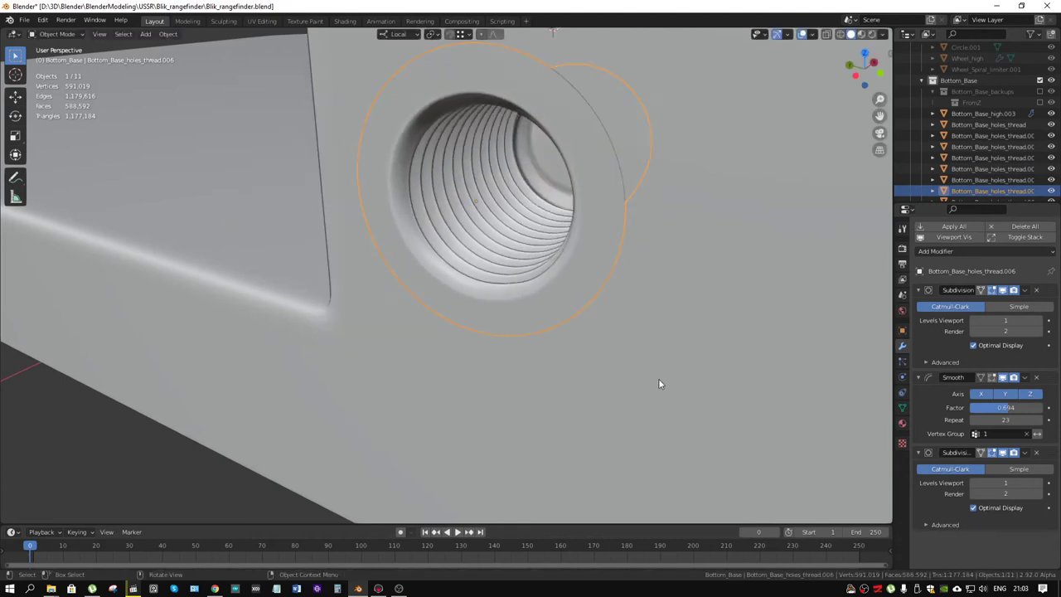
pyautogui.scroll(-5, 663, 357)
pyautogui.moveTo(669, 332)
pyautogui.mouseDown(button='middle')
pyautogui.moveTo(673, 254)
pyautogui.moveTo(646, 294)
pyautogui.mouseUp(button='middle')
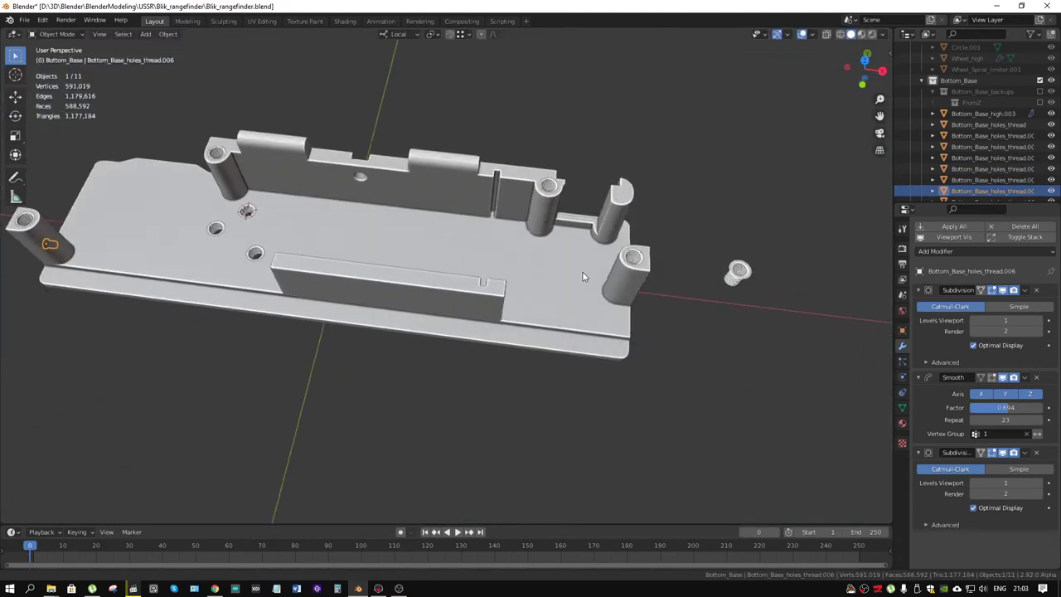
pyautogui.scroll(5, 707, 312)
pyautogui.moveTo(707, 312)
pyautogui.mouseDown(button='middle')
pyautogui.moveTo(747, 328)
pyautogui.moveTo(617, 288)
pyautogui.moveTo(624, 315)
pyautogui.mouseUp(button='middle')
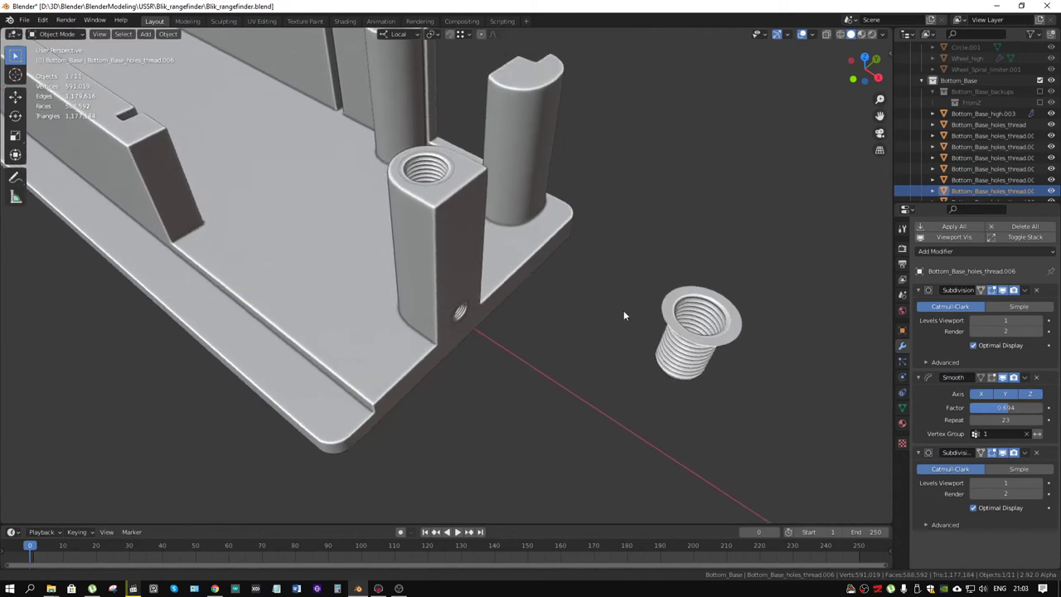
pyautogui.moveTo(696, 342)
pyautogui.mouseDown(button='middle')
pyautogui.moveTo(739, 323)
pyautogui.moveTo(713, 280)
pyautogui.mouseUp(button='middle')
pyautogui.scroll(-3, 714, 280)
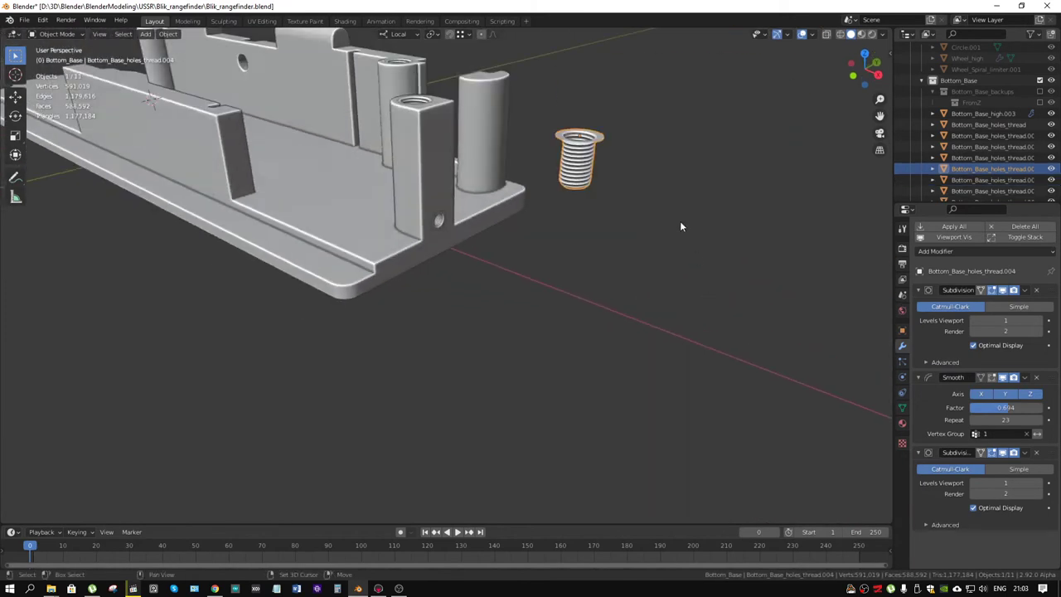
pyautogui.click(505, 194)
pyautogui.press('KP_Decimal')
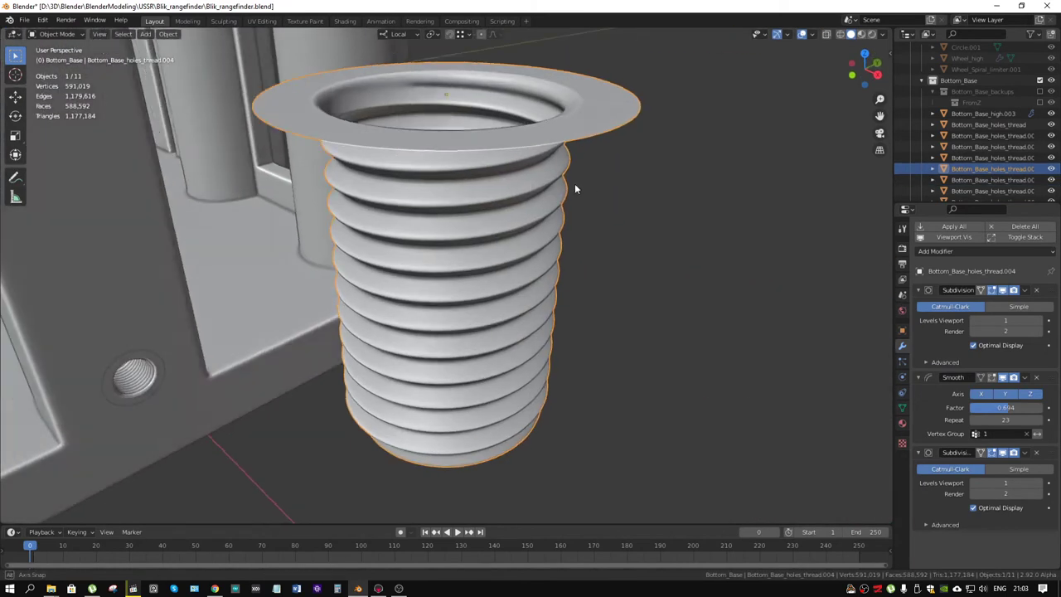
pyautogui.moveTo(574, 183)
pyautogui.mouseDown(button='middle')
pyautogui.moveTo(464, 151)
pyautogui.moveTo(471, 78)
pyautogui.moveTo(582, 184)
pyautogui.mouseUp(button='middle')
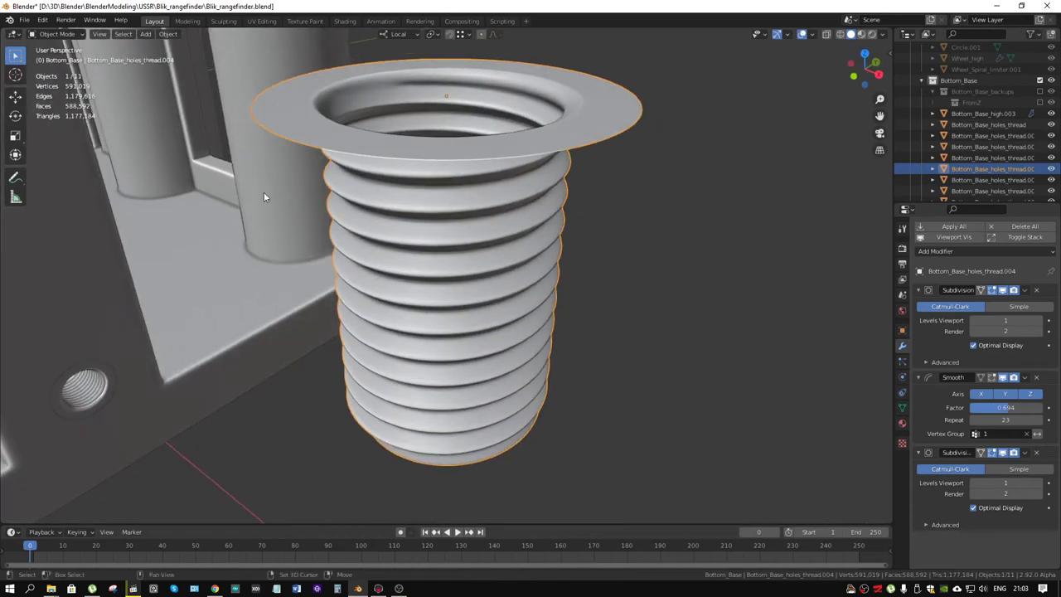
pyautogui.scroll(5, 263, 191)
pyautogui.moveTo(841, 358); pyautogui.dragTo(584, 280, button='middle')
pyautogui.scroll(4, 558, 317)
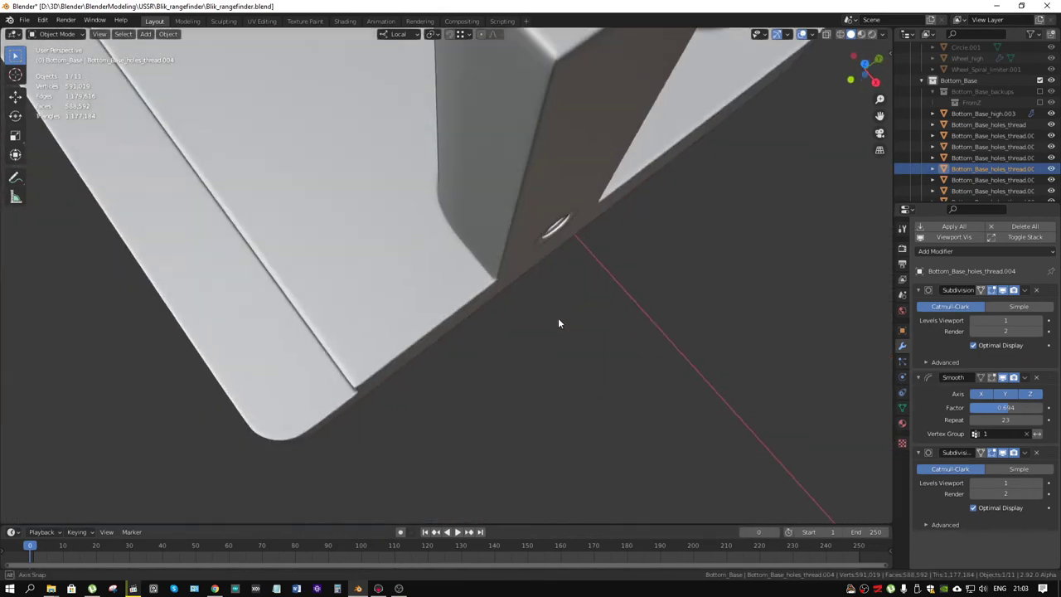
pyautogui.moveTo(558, 318)
pyautogui.mouseDown(button='middle')
pyautogui.moveTo(501, 408)
pyautogui.moveTo(543, 192)
pyautogui.mouseUp(button='middle')
pyautogui.moveTo(723, 294)
pyautogui.mouseDown(button='middle')
pyautogui.moveTo(580, 323)
pyautogui.moveTo(544, 243)
pyautogui.moveTo(559, 418)
pyautogui.moveTo(468, 299)
pyautogui.mouseUp(button='middle')
pyautogui.scroll(-3, 561, 323)
pyautogui.scroll(-3, 545, 243)
pyautogui.scroll(4, 468, 299)
pyautogui.moveTo(504, 376)
pyautogui.mouseDown(button='middle')
pyautogui.moveTo(554, 427)
pyautogui.moveTo(415, 282)
pyautogui.moveTo(496, 387)
pyautogui.moveTo(449, 305)
pyautogui.mouseUp(button='middle')
pyautogui.scroll(-3, 554, 427)
pyautogui.scroll(-2, 441, 309)
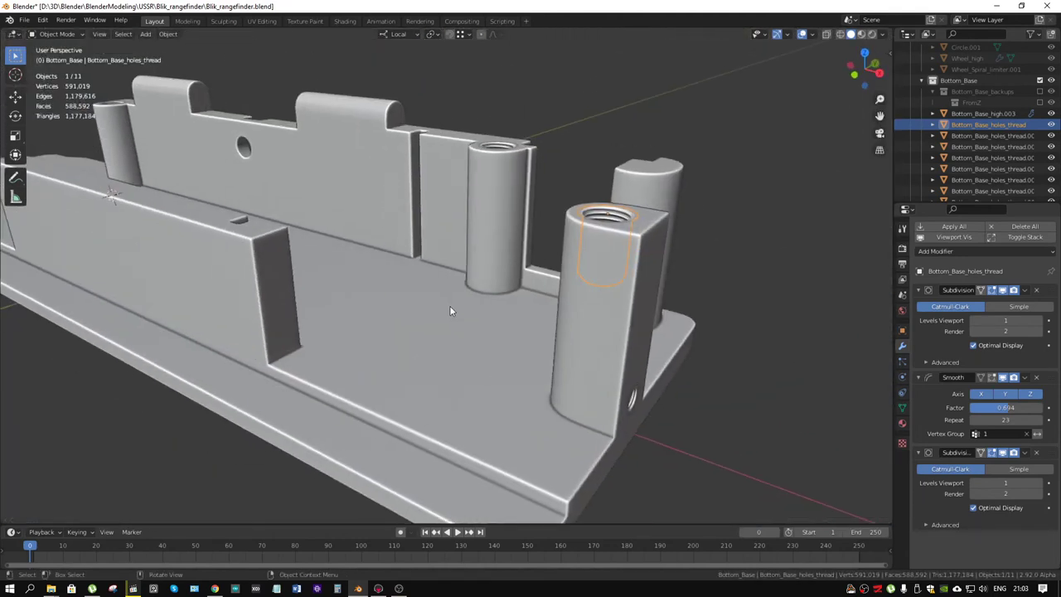
# Select Bottom_Base_high.003, toggle its subdivision display while editing, and enter Edit Mode
pyautogui.click(449, 305)
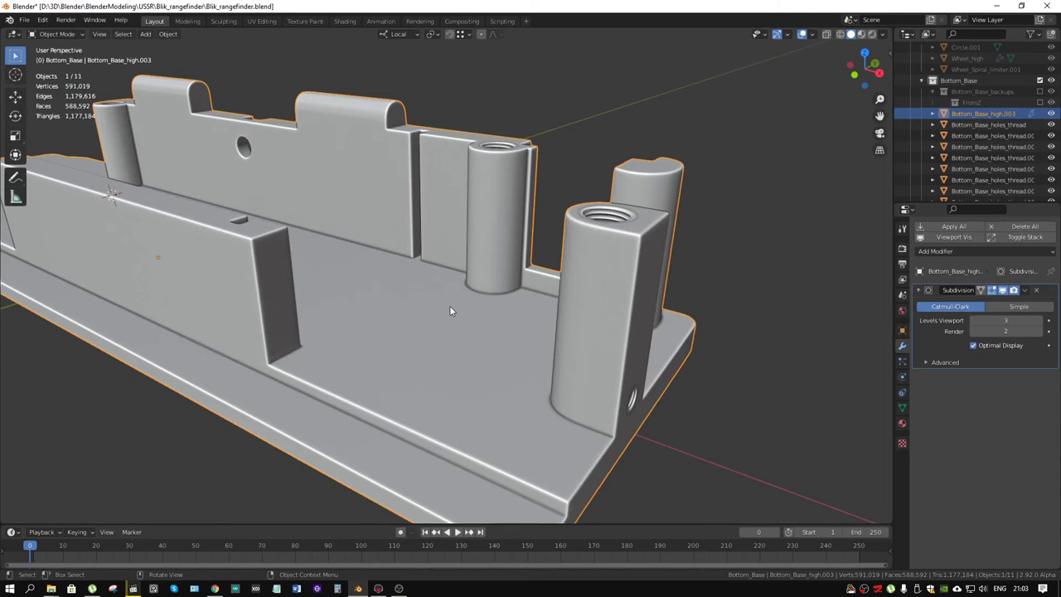
pyautogui.click(1001, 290)
pyautogui.press('Tab')
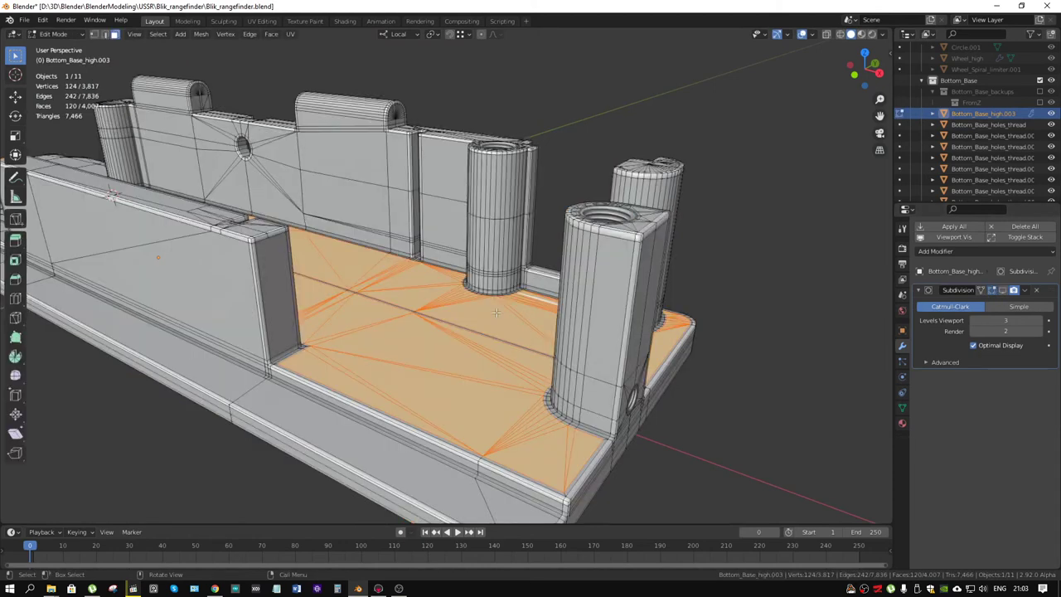
# Select the wall block's small corner face and frame the view on it
pyautogui.moveTo(496, 311); pyautogui.dragTo(590, 468, button='middle')
pyautogui.scroll(3, 440, 356)
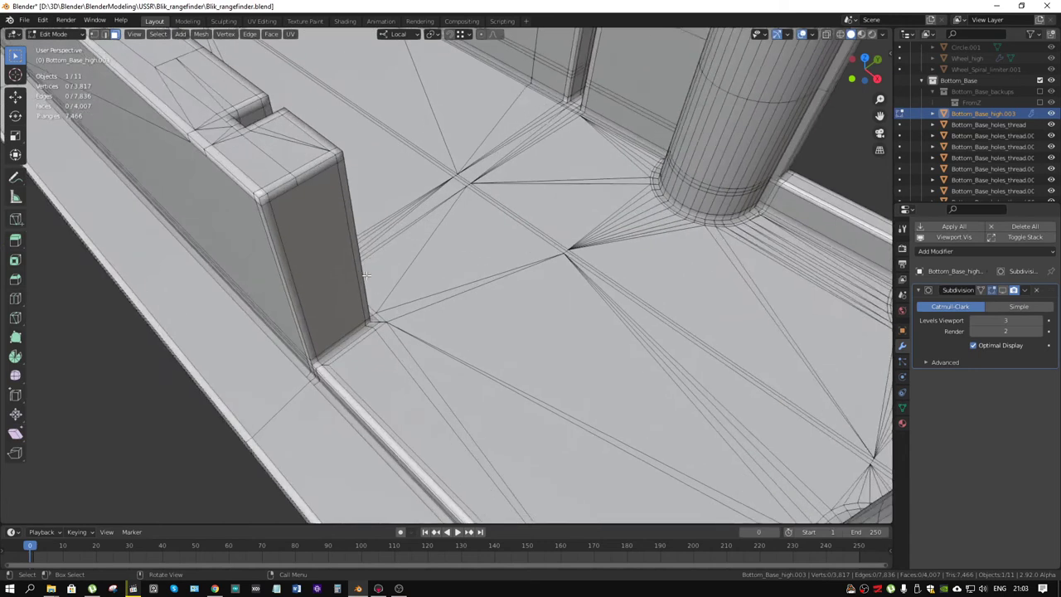
pyautogui.scroll(4, 256, 247)
pyautogui.moveTo(256, 246); pyautogui.dragTo(785, 316, button='middle')
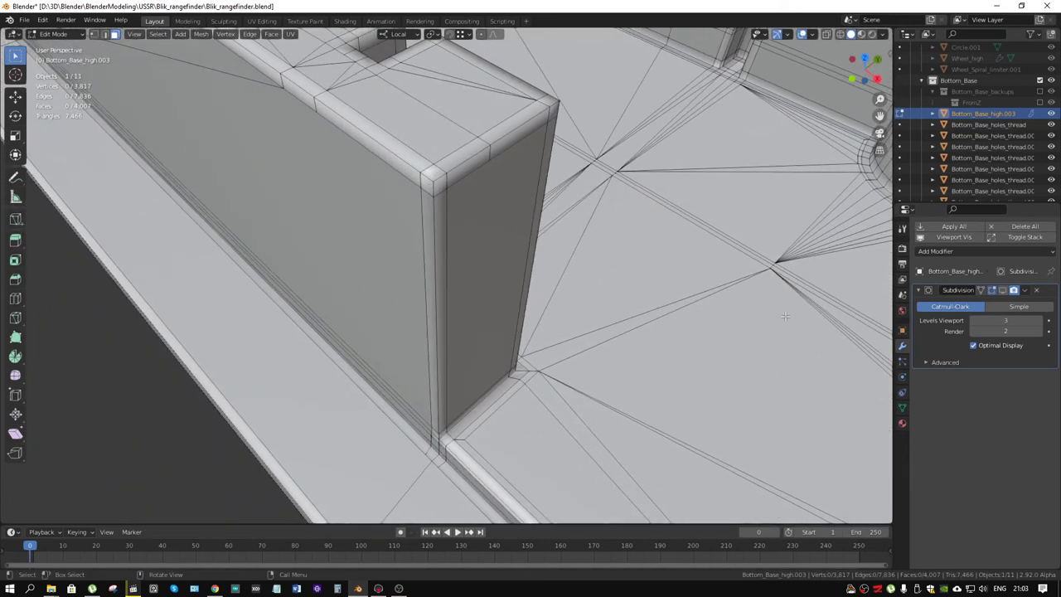
pyautogui.keyDown('alt'); pyautogui.click(459, 163); pyautogui.keyUp('alt')
pyautogui.click(462, 168)
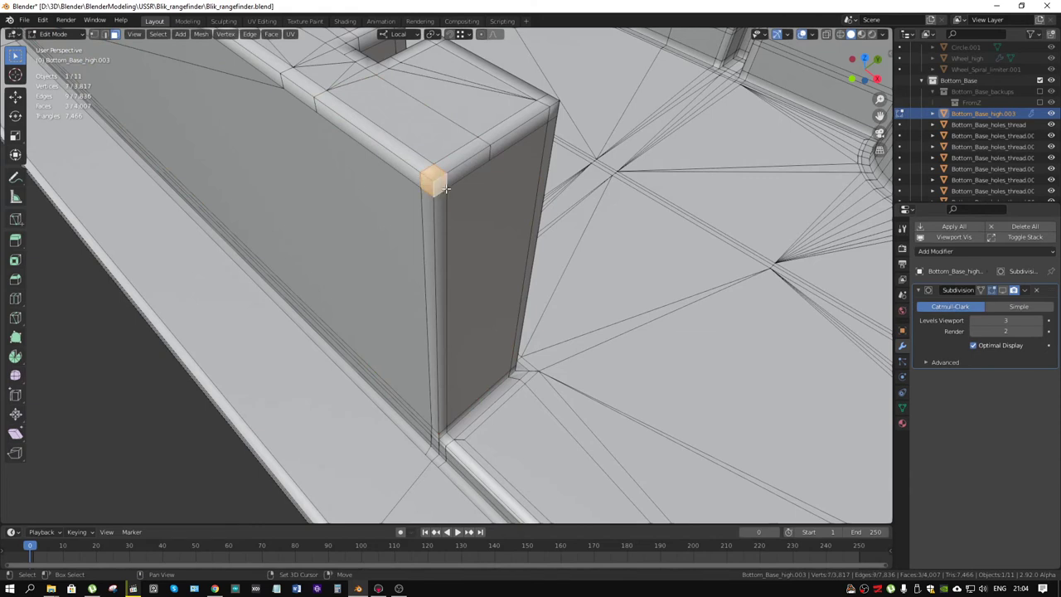
pyautogui.moveTo(446, 189); pyautogui.dragTo(544, 222, button='middle')
pyautogui.press('KP_Decimal')
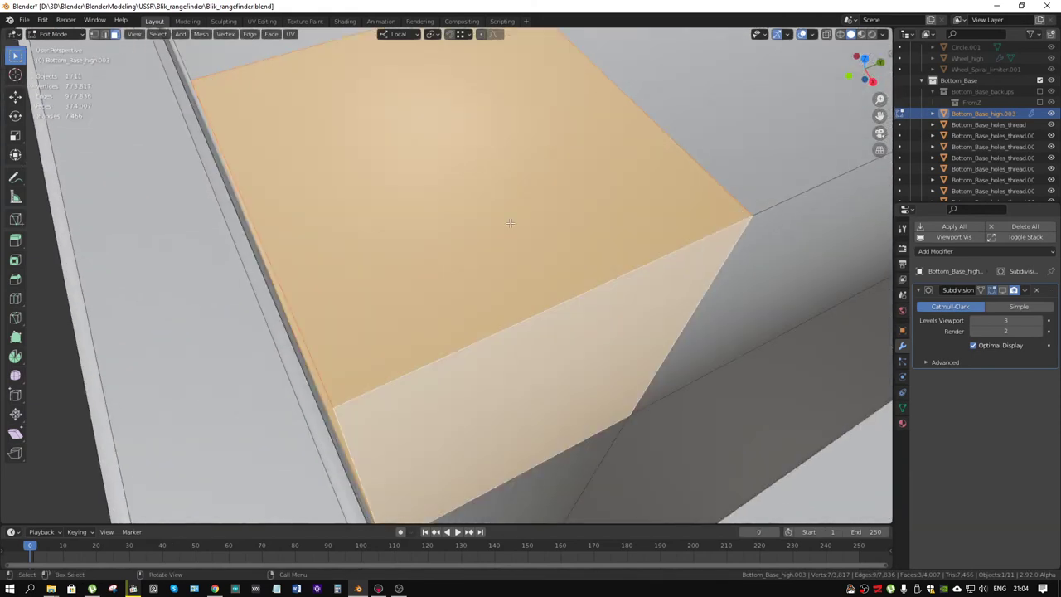
pyautogui.scroll(-6, 712, 333)
pyautogui.moveTo(712, 333)
pyautogui.keyDown('shift'); pyautogui.mouseDown(button='middle')
pyautogui.moveTo(732, 343)
pyautogui.moveTo(452, 439)
pyautogui.moveTo(451, 224)
pyautogui.moveTo(505, 279)
pyautogui.moveTo(582, 311)
pyautogui.mouseUp(button='middle'); pyautogui.keyUp('shift')
# Inspect the mesh around the large threaded hole, long wall, underside and three plate holes
pyautogui.scroll(-8, 451, 224)
pyautogui.scroll(5, 547, 300)
pyautogui.scroll(3, 581, 311)
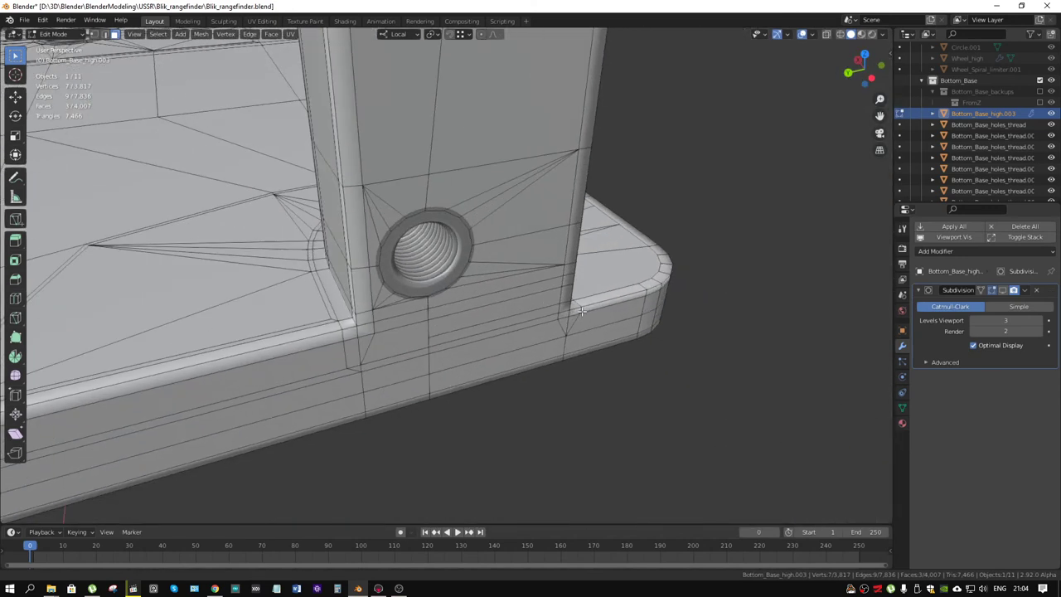
pyautogui.moveTo(546, 250); pyautogui.dragTo(514, 349, button='middle')
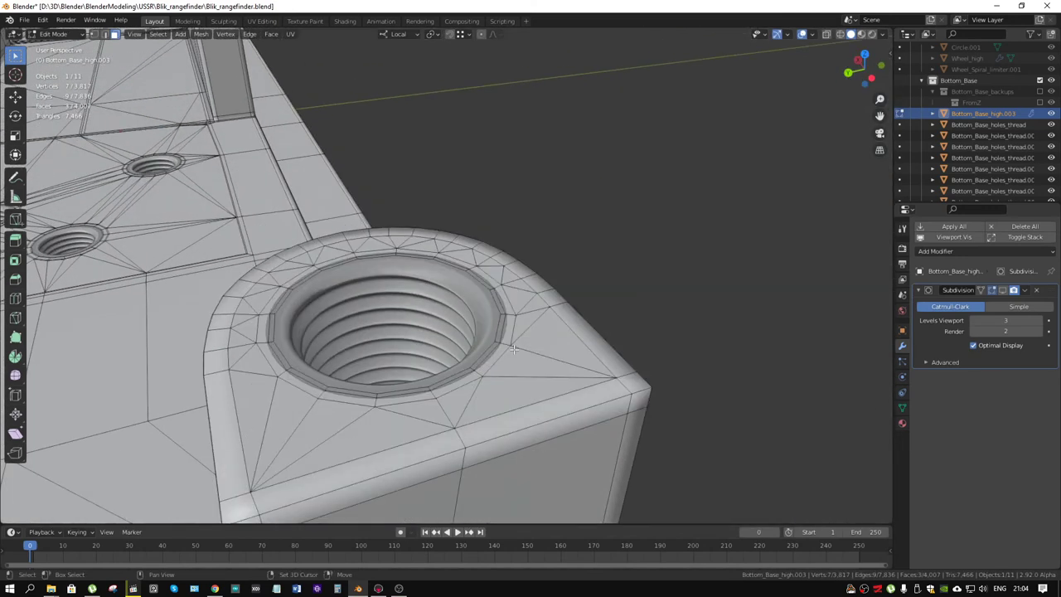
pyautogui.moveTo(361, 355)
pyautogui.mouseDown(button='middle')
pyautogui.moveTo(509, 277)
pyautogui.moveTo(560, 234)
pyautogui.moveTo(514, 298)
pyautogui.mouseUp(button='middle')
pyautogui.scroll(3, 514, 299)
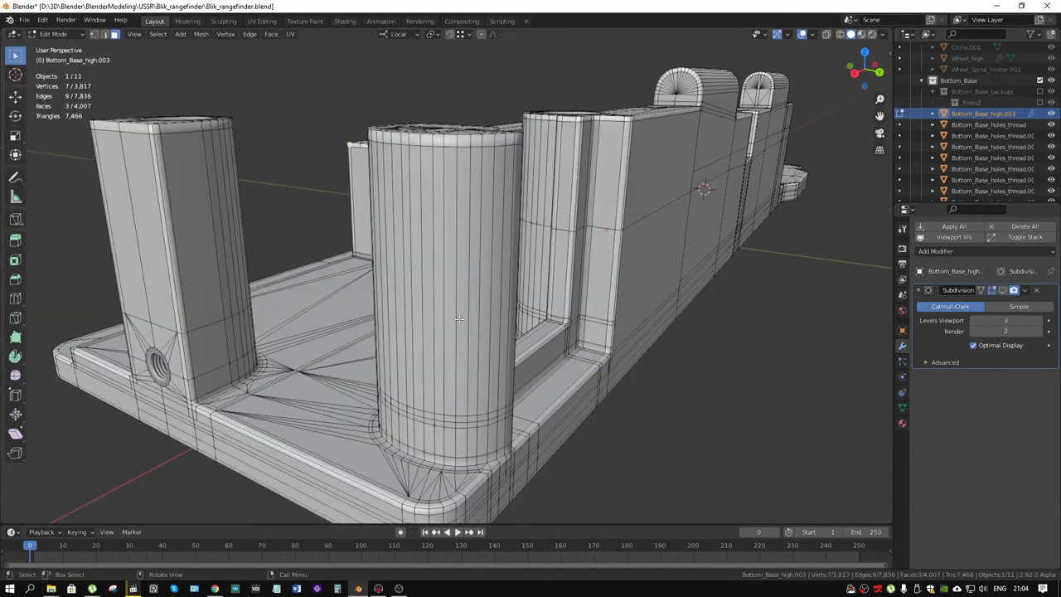
pyautogui.moveTo(459, 318)
pyautogui.mouseDown(button='middle')
pyautogui.moveTo(511, 296)
pyautogui.moveTo(539, 254)
pyautogui.moveTo(626, 200)
pyautogui.moveTo(464, 250)
pyautogui.mouseUp(button='middle')
pyautogui.moveTo(281, 266)
pyautogui.mouseDown(button='middle')
pyautogui.moveTo(373, 248)
pyautogui.moveTo(529, 269)
pyautogui.moveTo(567, 299)
pyautogui.mouseUp(button='middle')
pyautogui.scroll(3, 373, 249)
pyautogui.scroll(3, 529, 269)
pyautogui.scroll(3, 547, 282)
pyautogui.scroll(2, 547, 282)
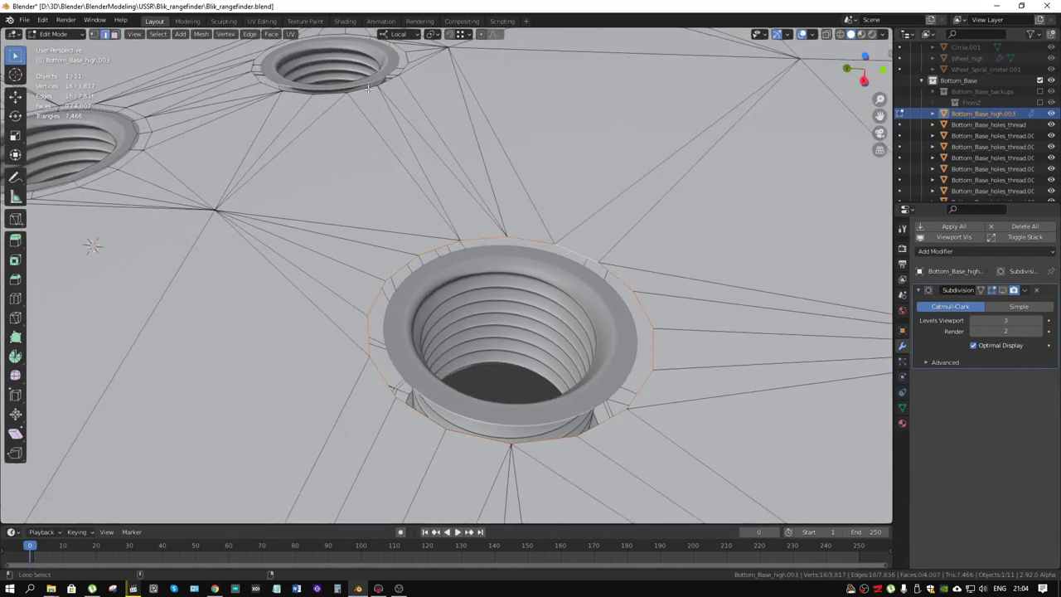
# With pivot set to Individual Origins, extrude the hole edge rings scaled to 0.822 and exit Edit Mode
pyautogui.moveTo(126, 160); pyautogui.dragTo(358, 273, button='middle')
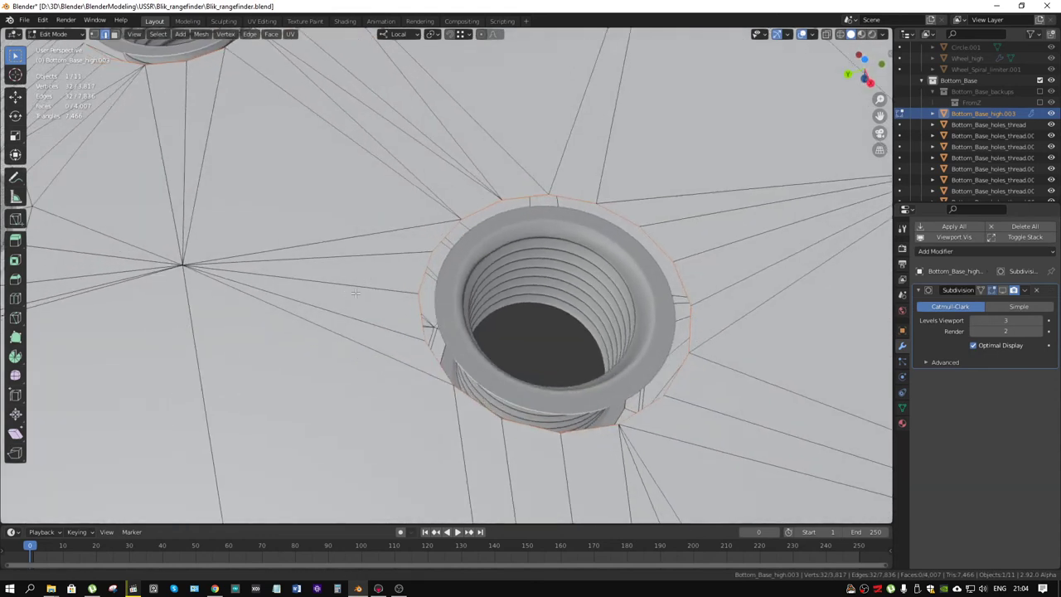
pyautogui.click(430, 36)
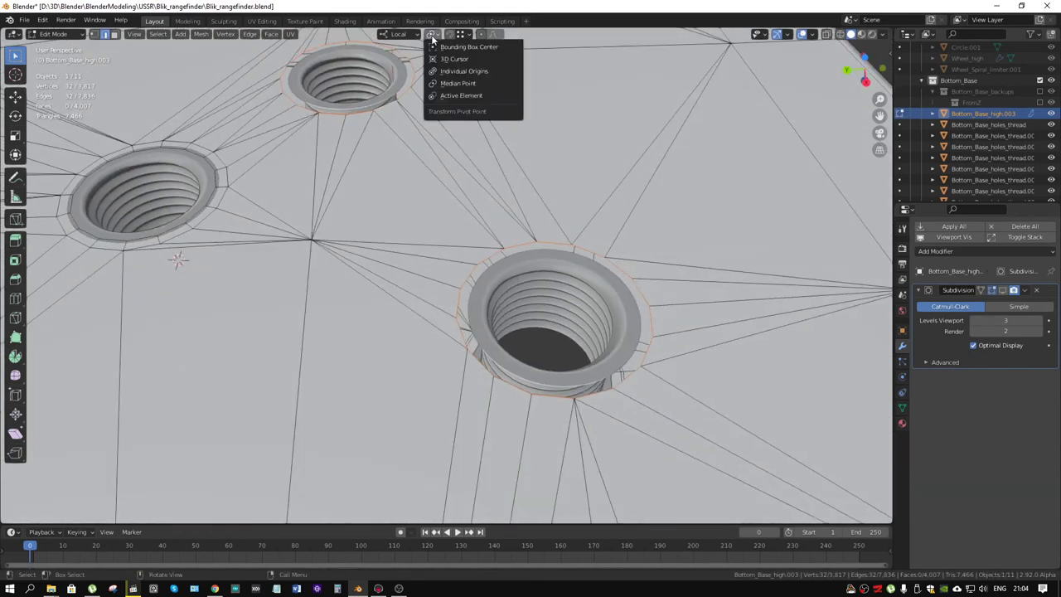
pyautogui.click(462, 74)
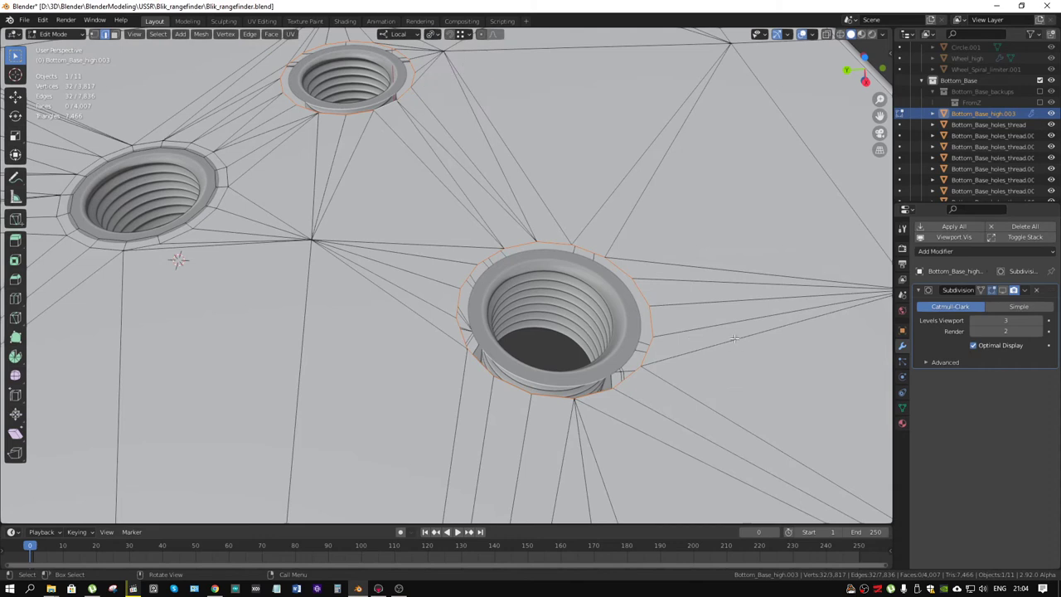
pyautogui.press('e')
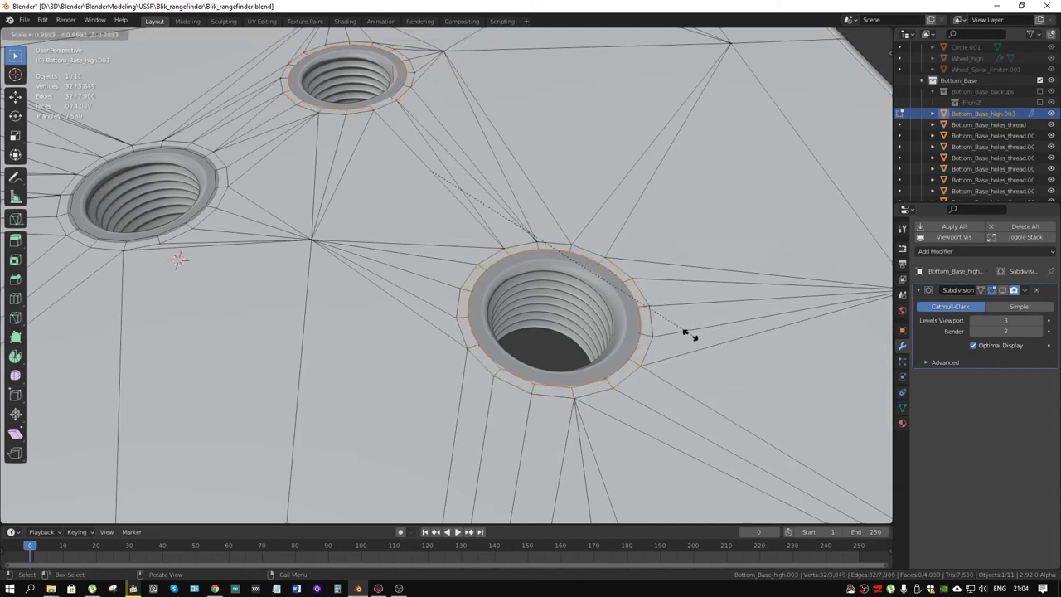
pyautogui.click(663, 333)
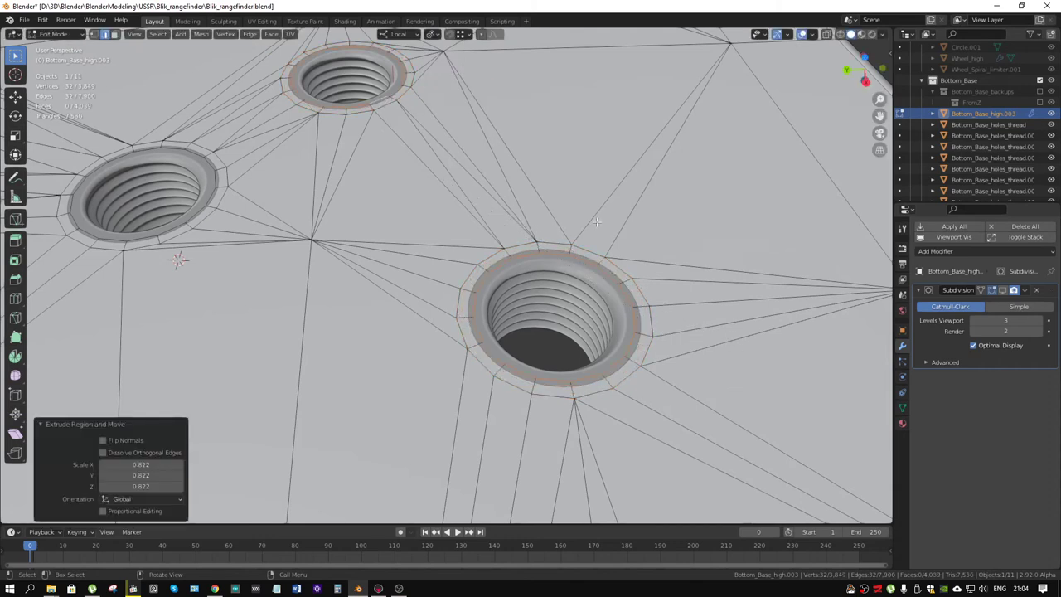
pyautogui.press('Tab')
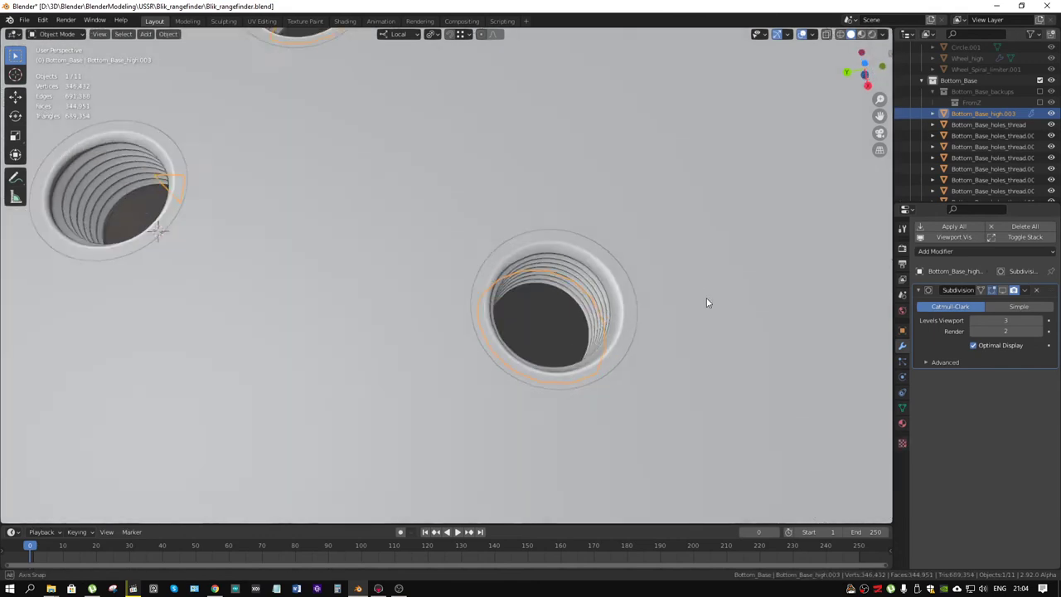
# Deselect the base and inspect the threaded hole and inner-side bosses and walls
pyautogui.scroll(-5, 706, 299)
pyautogui.moveTo(677, 299)
pyautogui.mouseDown(button='middle')
pyautogui.moveTo(469, 284)
pyautogui.moveTo(567, 197)
pyautogui.moveTo(586, 244)
pyautogui.mouseUp(button='middle')
pyautogui.scroll(6, 445, 264)
pyautogui.scroll(-5, 567, 196)
pyautogui.click(644, 517)
pyautogui.moveTo(547, 352)
pyautogui.mouseDown(button='middle')
pyautogui.moveTo(521, 108)
pyautogui.moveTo(511, 197)
pyautogui.mouseUp(button='middle')
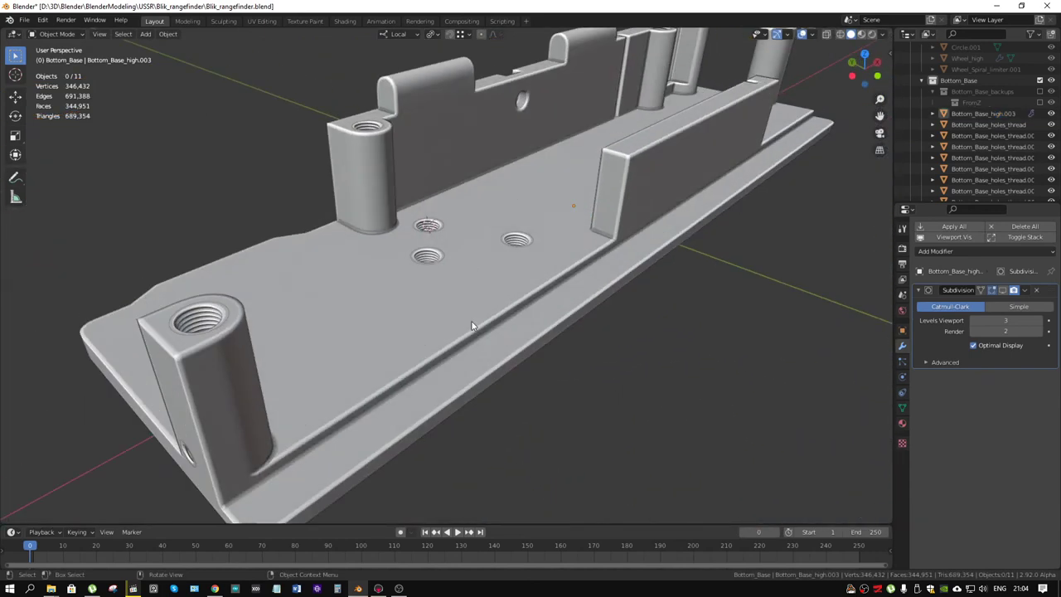
# Select Bottom_Base_high.003 and enter Edit Mode
pyautogui.moveTo(462, 351)
pyautogui.mouseDown(button='middle')
pyautogui.moveTo(500, 324)
pyautogui.moveTo(550, 339)
pyautogui.moveTo(461, 318)
pyautogui.moveTo(490, 362)
pyautogui.moveTo(469, 347)
pyautogui.mouseUp(button='middle')
pyautogui.scroll(5, 506, 368)
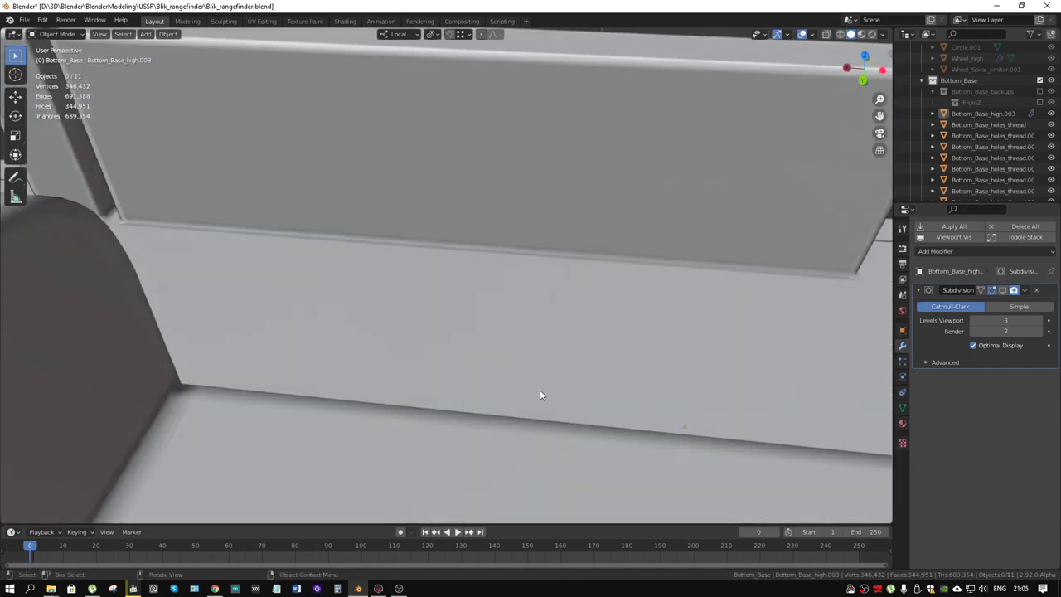
pyautogui.scroll(-3, 564, 406)
pyautogui.scroll(-2, 580, 398)
pyautogui.scroll(3, 613, 377)
pyautogui.click(655, 377)
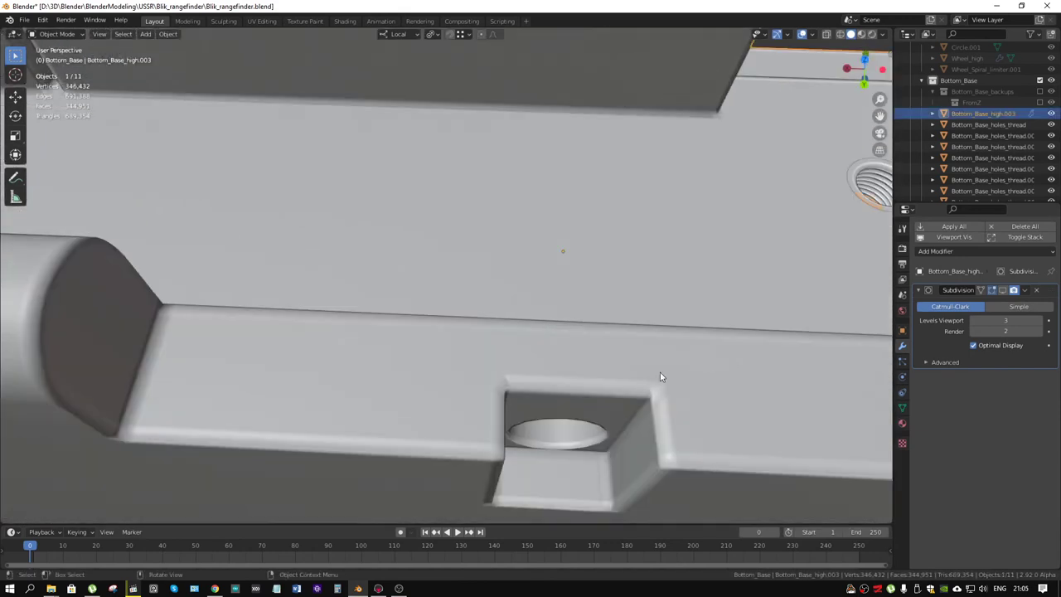
pyautogui.press('Tab')
# Select the small side faces and the faces along the wall cutout's top edge
pyautogui.moveTo(659, 373); pyautogui.dragTo(407, 339, button='middle')
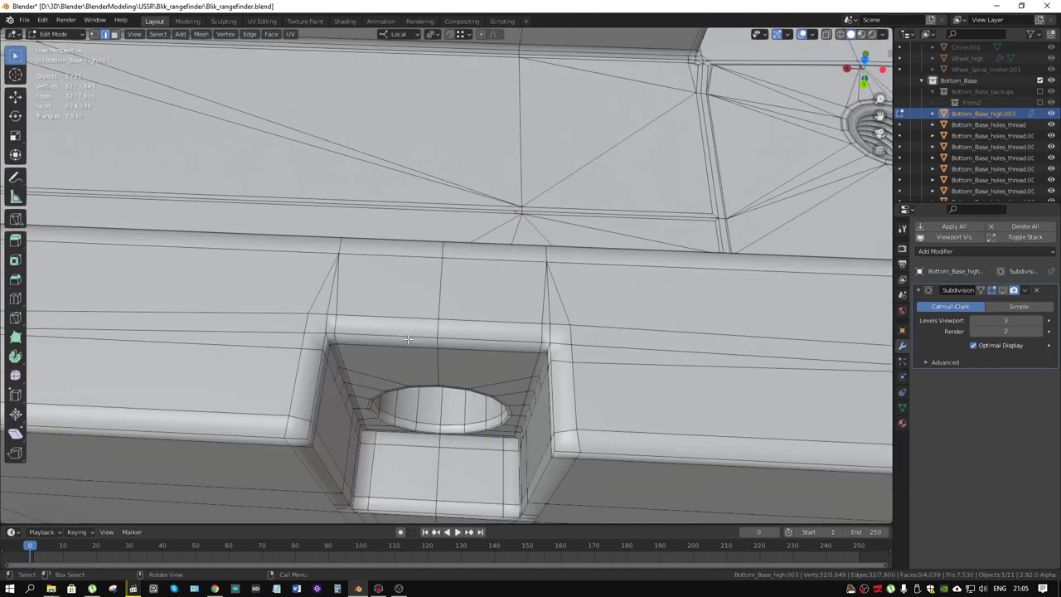
pyautogui.scroll(2, 407, 338)
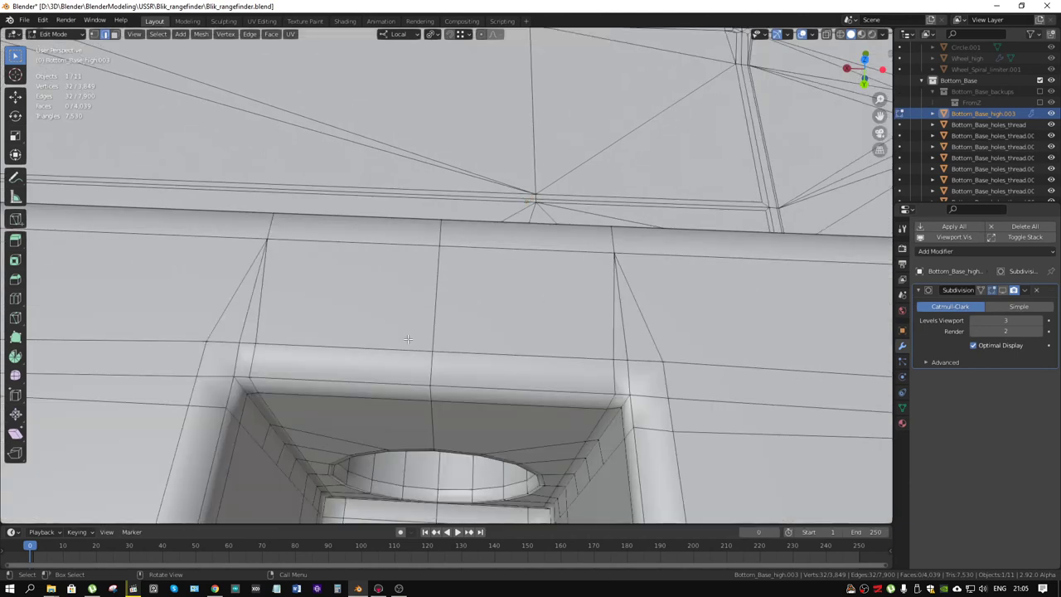
pyautogui.scroll(-3, 407, 338)
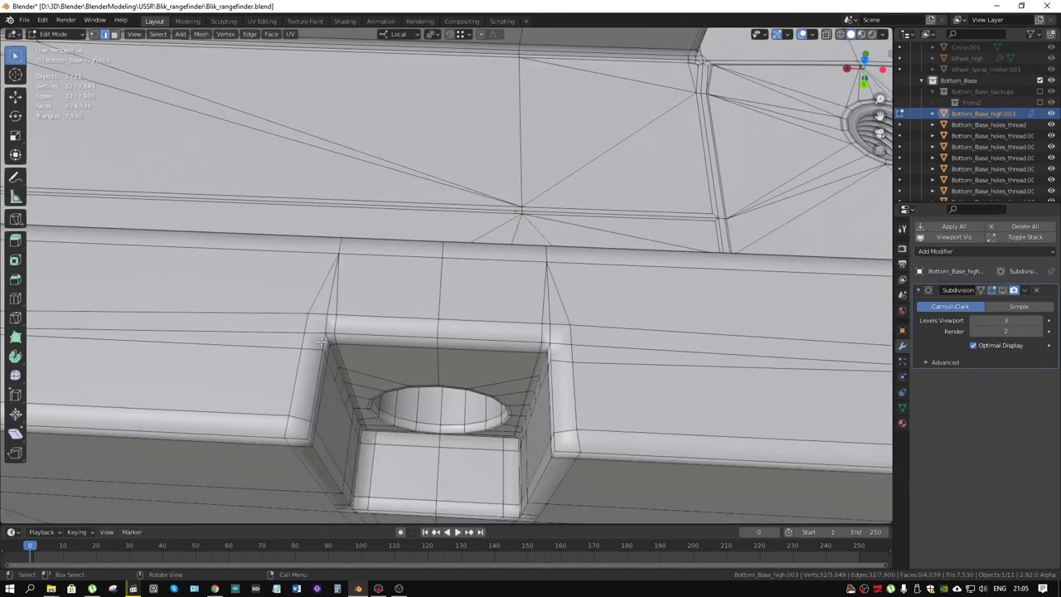
pyautogui.scroll(-3, 274, 349)
pyautogui.scroll(1, 391, 323)
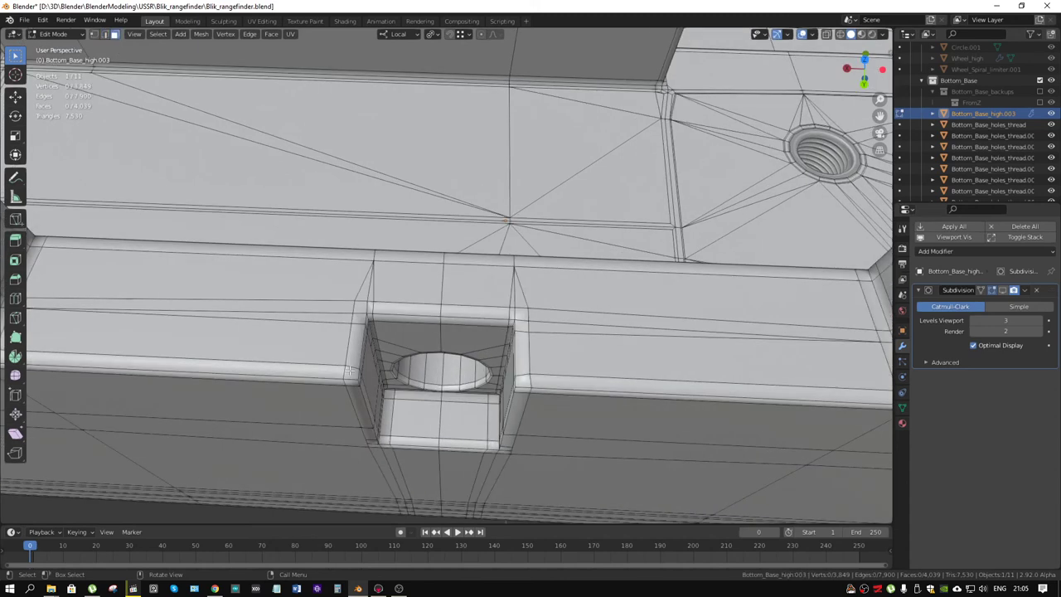
pyautogui.click(350, 330)
pyautogui.click(355, 358)
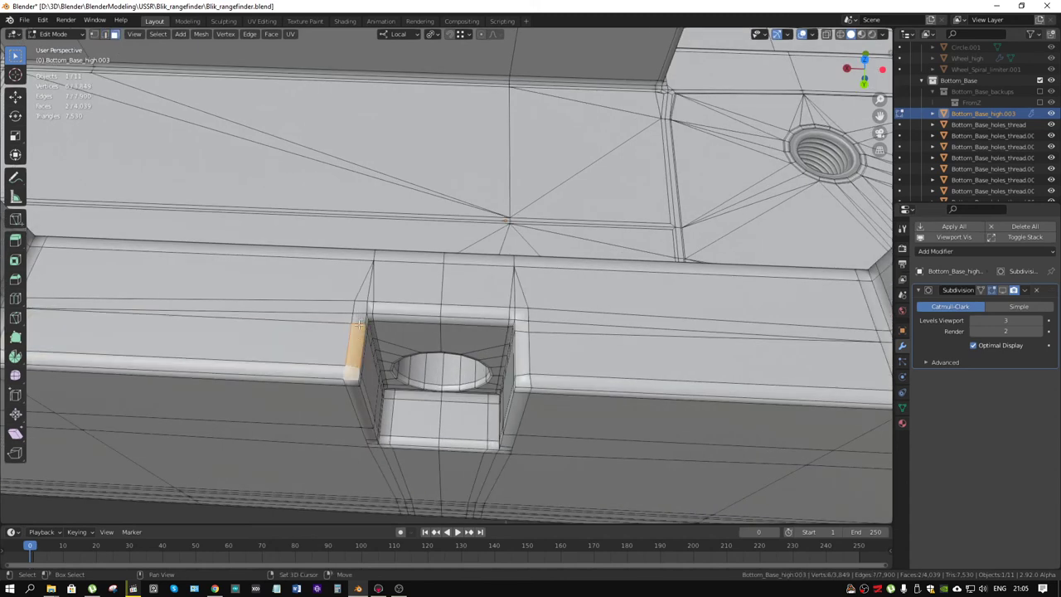
pyautogui.keyDown('shift'); pyautogui.click(400, 308); pyautogui.keyUp('shift')
pyautogui.keyDown('shift'); pyautogui.click(479, 311); pyautogui.keyUp('shift')
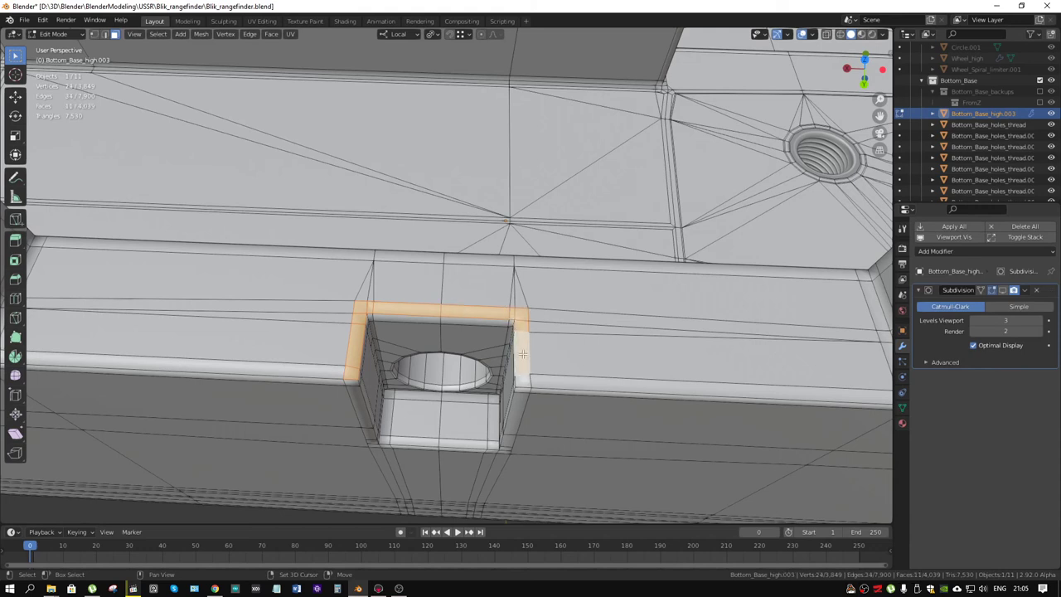
# Flatten the selected faces to 0 along local Z, then clear the selection
pyautogui.press('s')
pyautogui.press('z')
pyautogui.press('z')
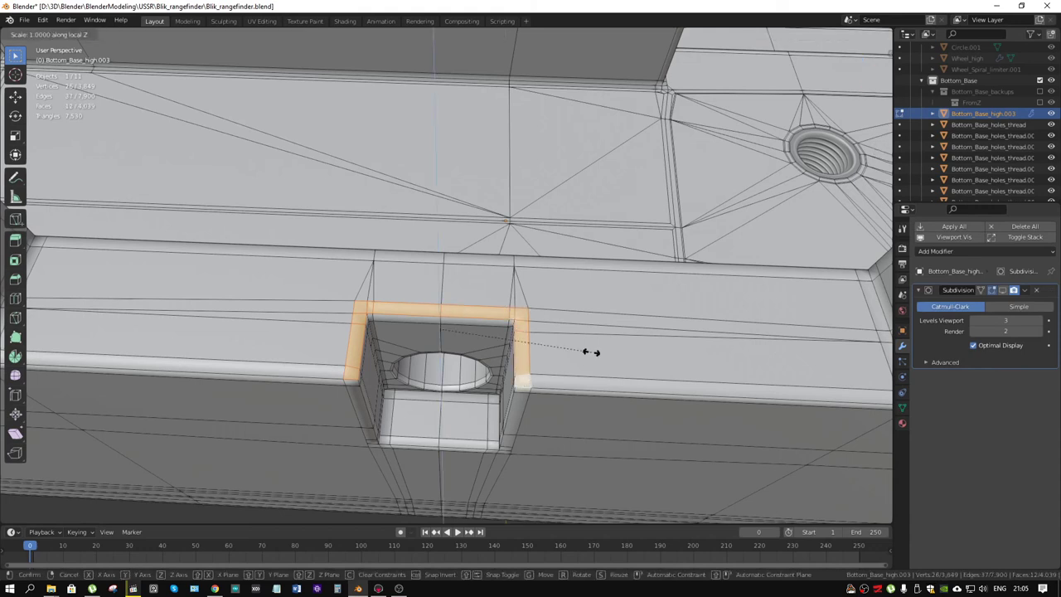
pyautogui.press('Return')
pyautogui.scroll(-5, 562, 359)
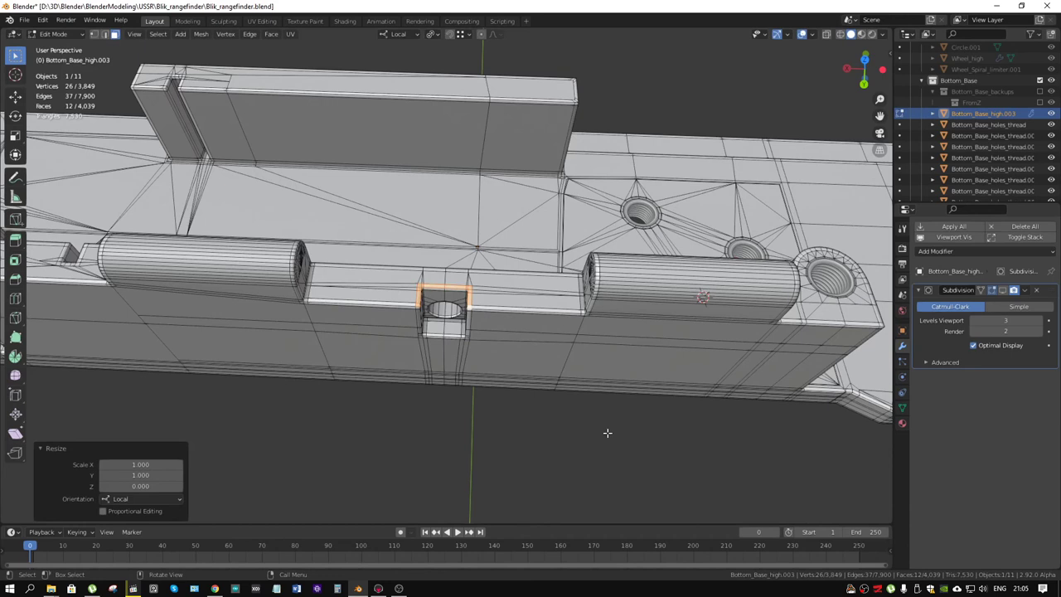
pyautogui.hotkey('alt', 'a')
pyautogui.moveTo(609, 433); pyautogui.dragTo(640, 351, button='middle')
# Return to Object Mode and look over the whole base part
pyautogui.press('Tab')
pyautogui.scroll(-5, 580, 350)
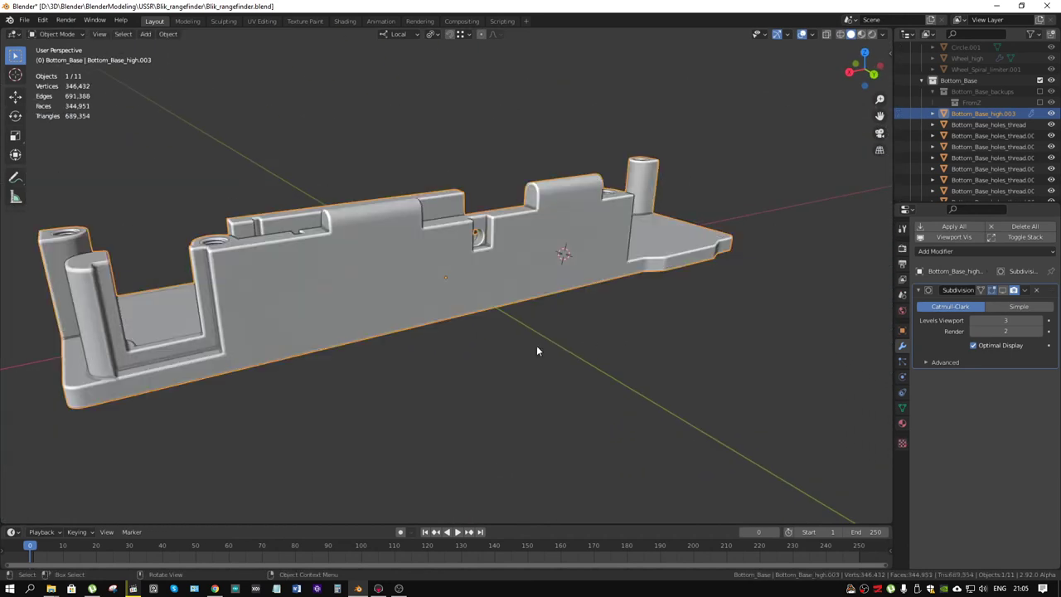
pyautogui.moveTo(537, 350)
pyautogui.mouseDown(button='middle')
pyautogui.moveTo(463, 317)
pyautogui.moveTo(613, 315)
pyautogui.mouseUp(button='middle')
pyautogui.scroll(-4, 1015, 122)
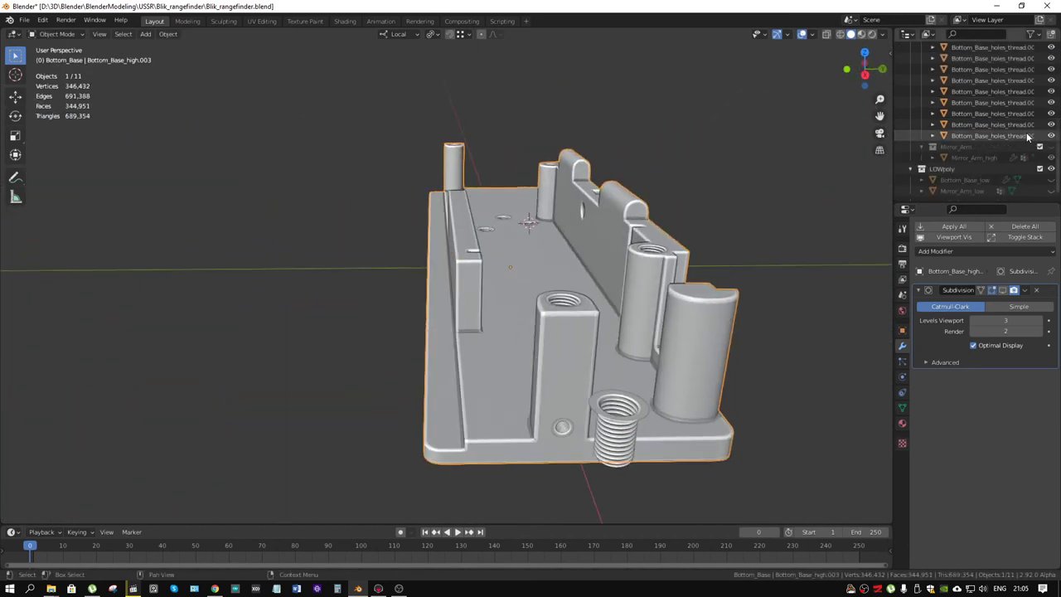
# Make Mirror_Arm and the Bolt collection visible in the Outliner
pyautogui.click(1051, 147)
pyautogui.scroll(3, 1019, 143)
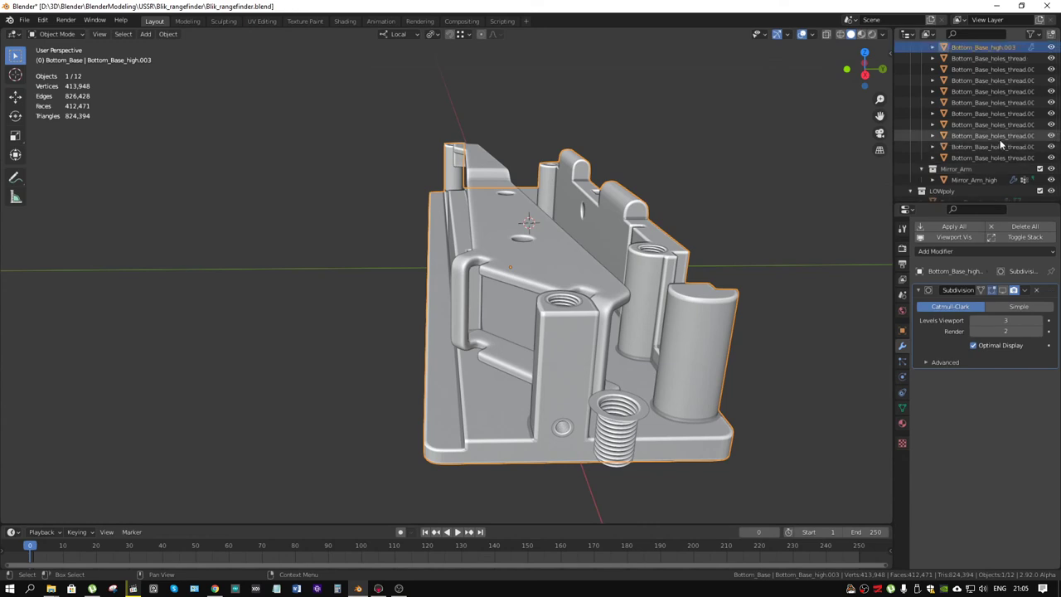
pyautogui.scroll(2, 999, 139)
pyautogui.scroll(1, 1012, 133)
pyautogui.scroll(2, 1028, 120)
pyautogui.scroll(2, 1037, 112)
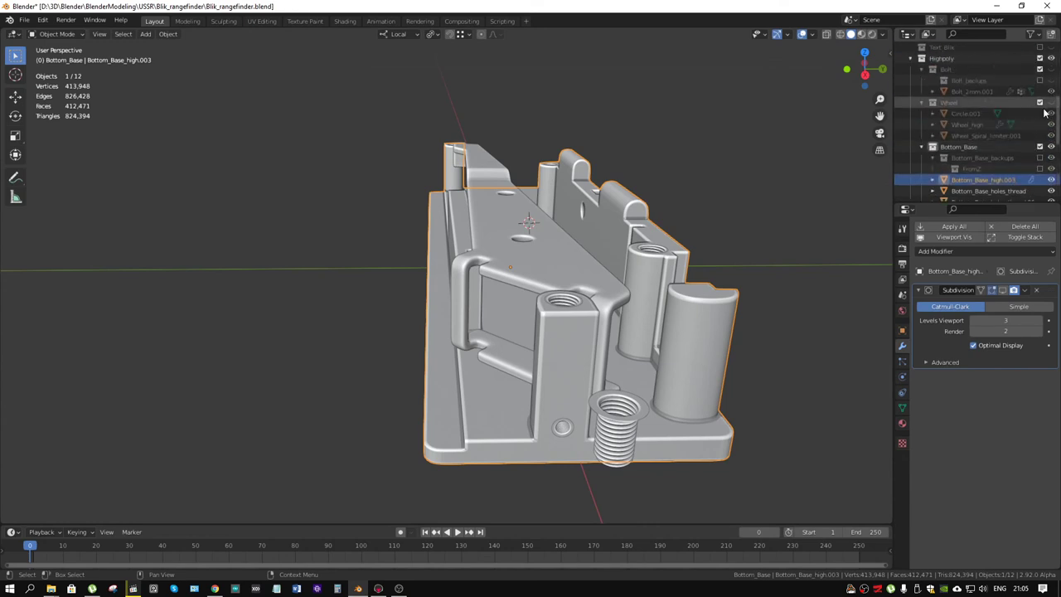
pyautogui.click(1051, 92)
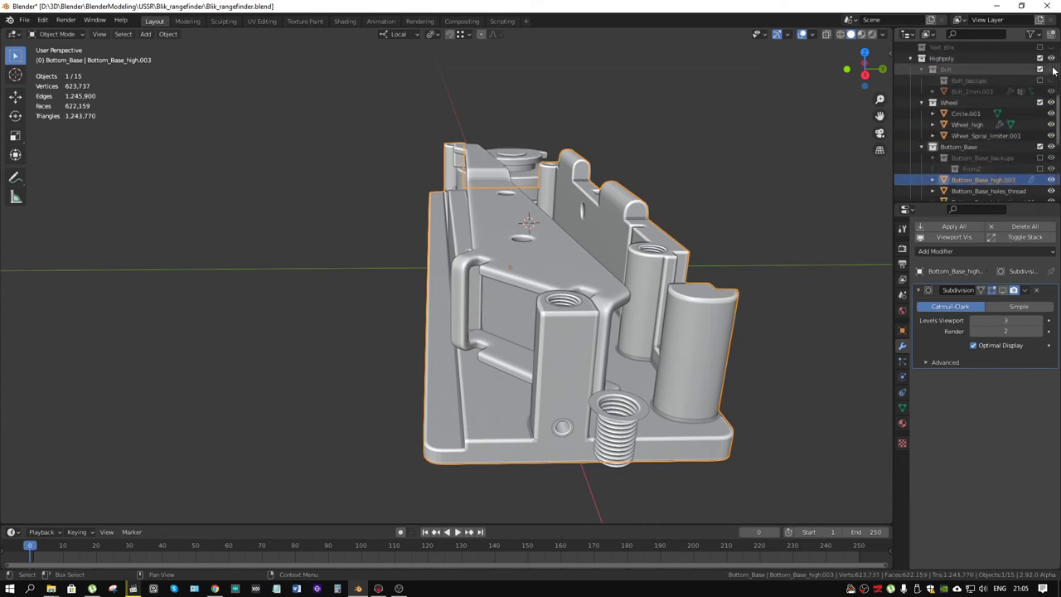
# Select Bolt_2mm.001 and start moving it, then cancel to keep it in place
pyautogui.click(566, 311)
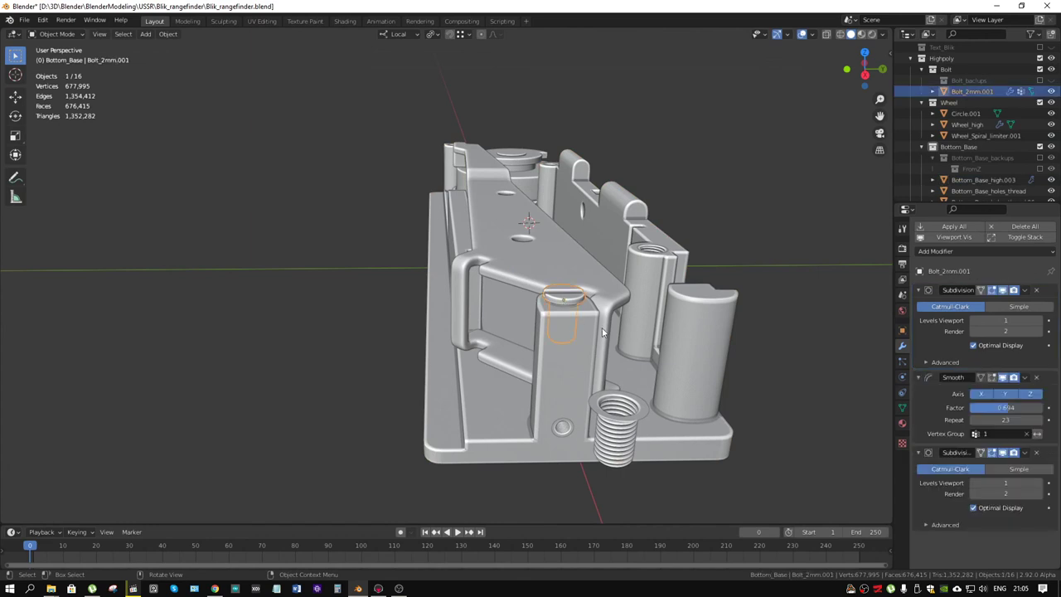
pyautogui.press('g')
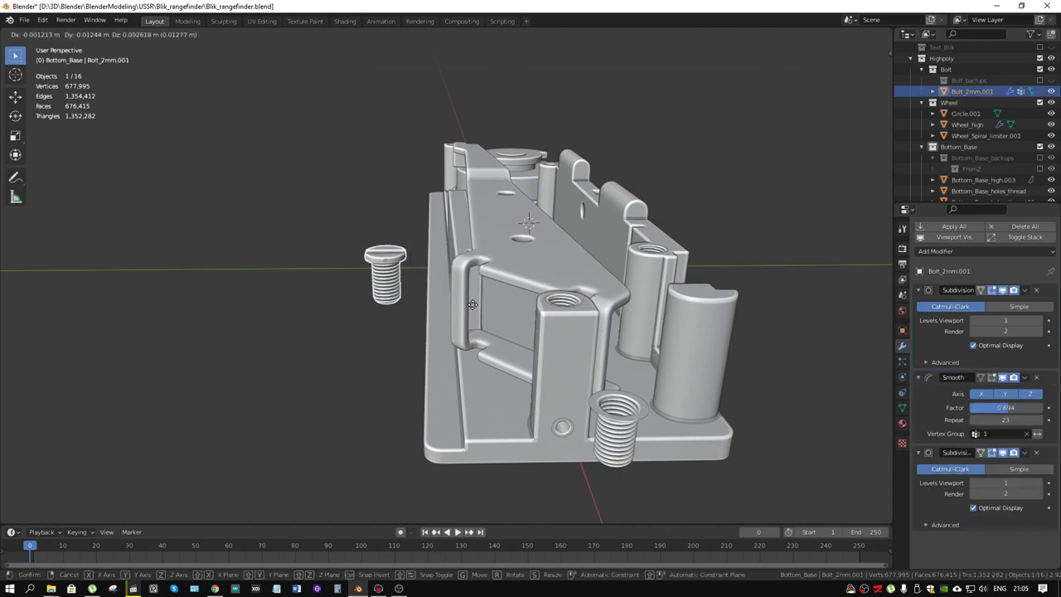
pyautogui.scroll(5, 528, 327)
pyautogui.scroll(2, 637, 350)
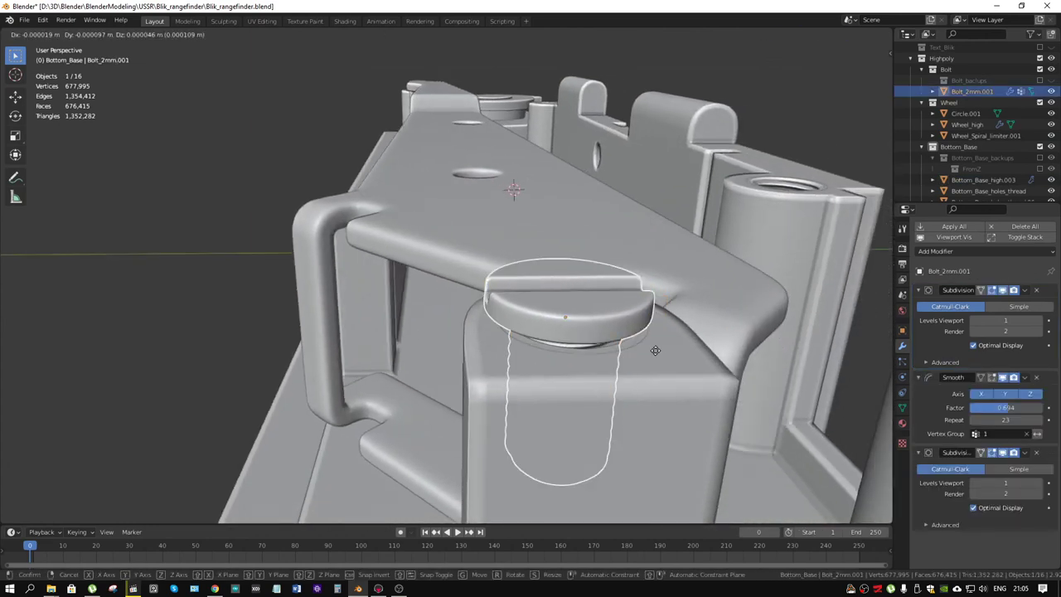
pyautogui.press('Escape')
pyautogui.moveTo(410, 309)
pyautogui.mouseDown(button='middle')
pyautogui.moveTo(483, 320)
pyautogui.moveTo(637, 225)
pyautogui.mouseUp(button='middle')
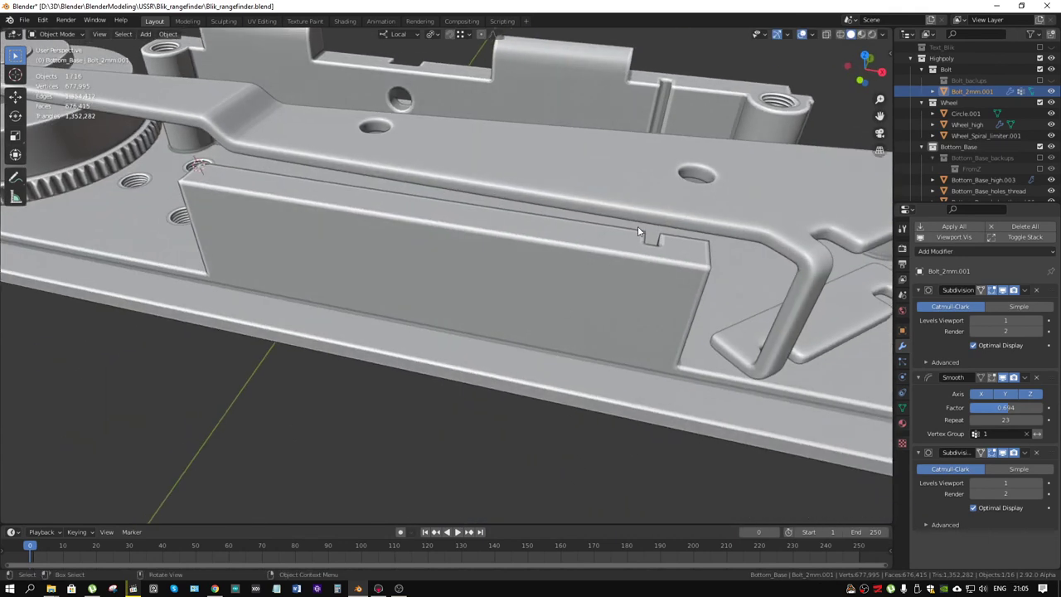
# Select Mirror_Arm_high and start moving it, then cancel to keep it in place
pyautogui.click(638, 232)
pyautogui.scroll(-3, 638, 231)
pyautogui.moveTo(580, 315); pyautogui.dragTo(615, 404, button='middle')
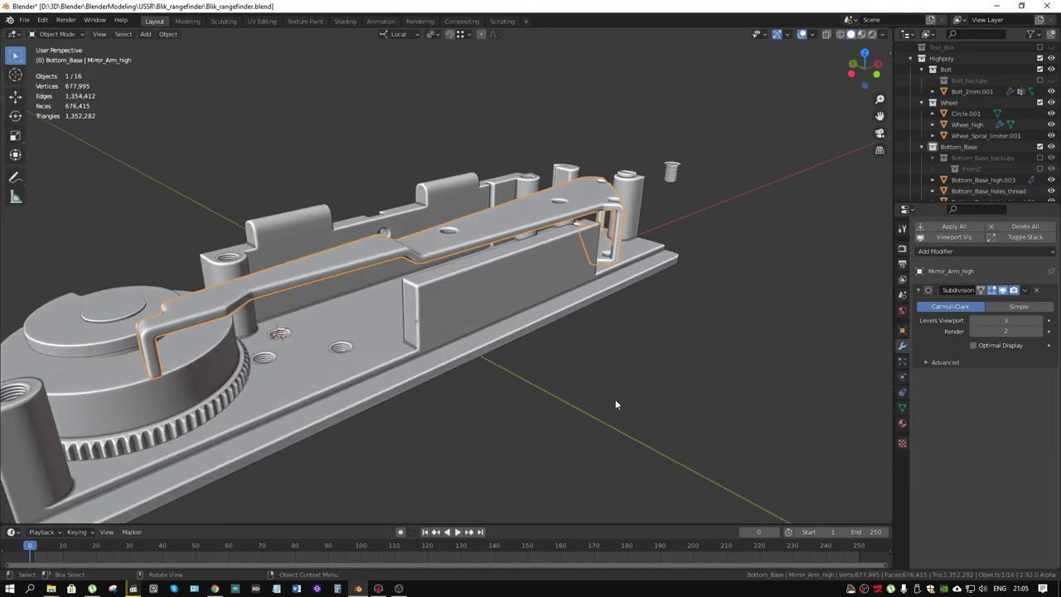
pyautogui.press('g')
pyautogui.press('Escape')
pyautogui.moveTo(487, 359); pyautogui.dragTo(568, 315, button='middle')
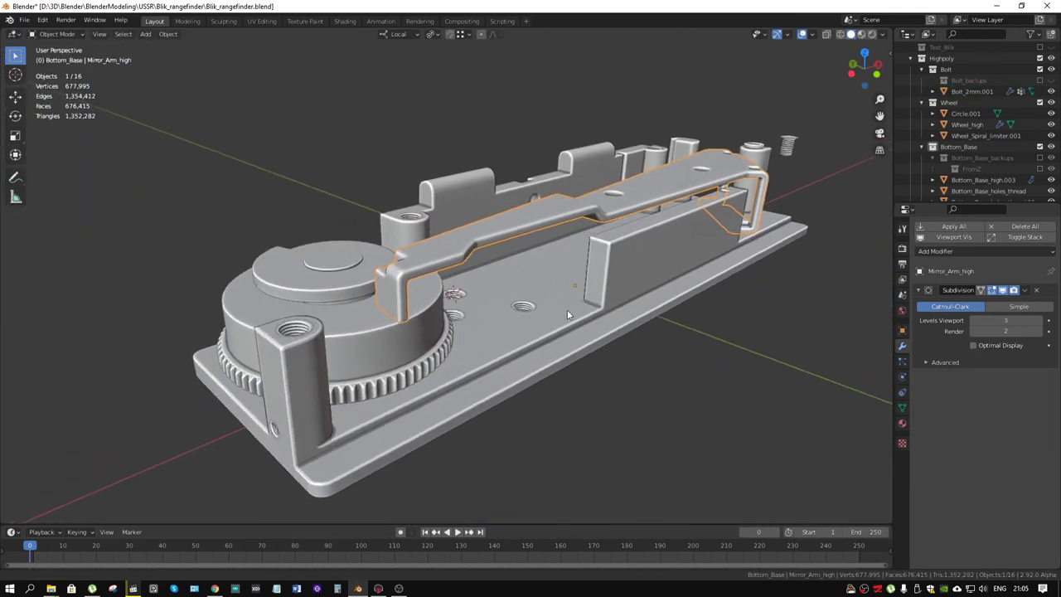
pyautogui.scroll(3, 464, 332)
# Select Wheel_high and briefly grab it before releasing
pyautogui.click(334, 393)
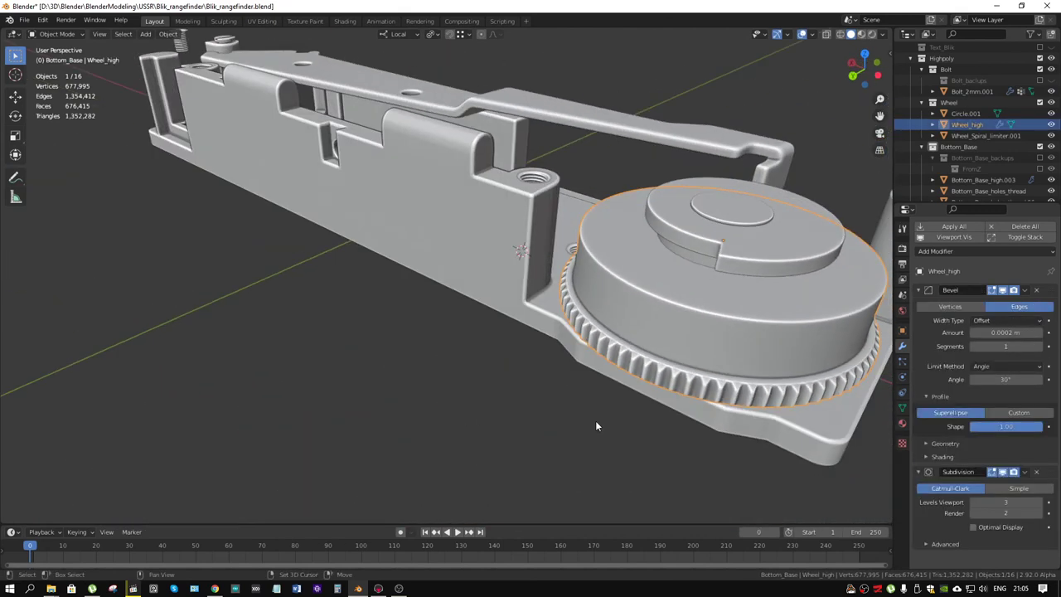
pyautogui.moveTo(334, 393); pyautogui.dragTo(595, 421, button='middle')
pyautogui.press('g')
pyautogui.click(558, 428)
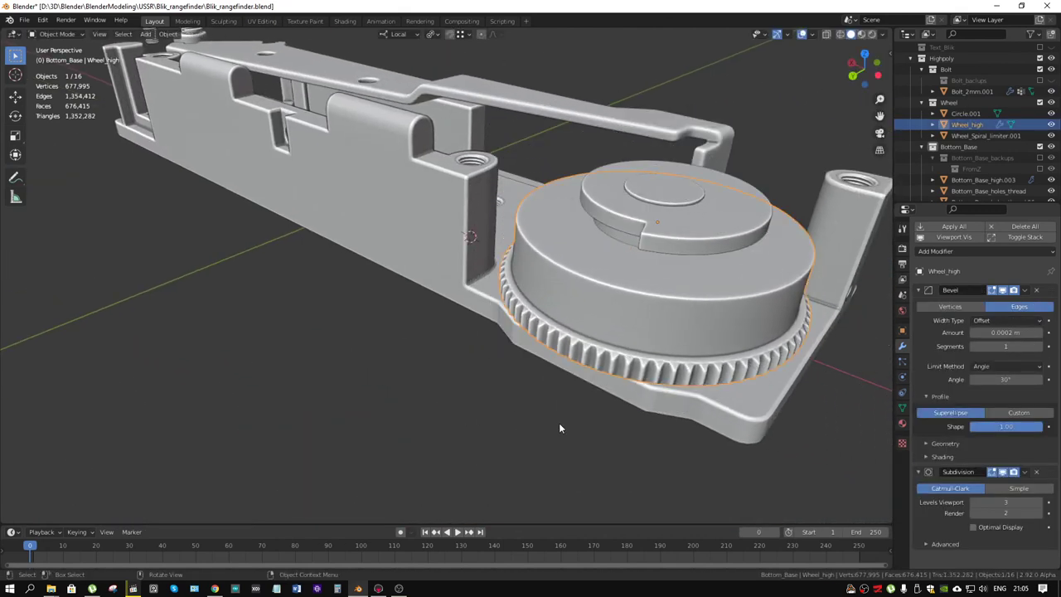
# Select the Wheel_Spiral_limiter.001, view the whole assembly, then switch to OBS
pyautogui.click(679, 238)
pyautogui.moveTo(643, 290)
pyautogui.mouseDown(button='middle')
pyautogui.moveTo(560, 363)
pyautogui.moveTo(594, 367)
pyautogui.moveTo(556, 378)
pyautogui.mouseUp(button='middle')
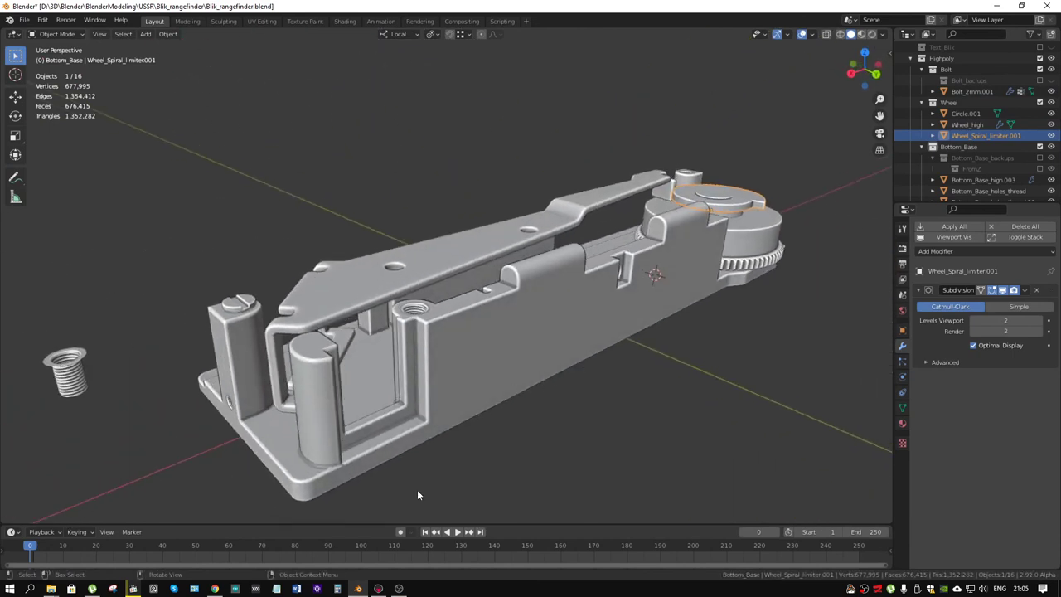
pyautogui.click(399, 588)
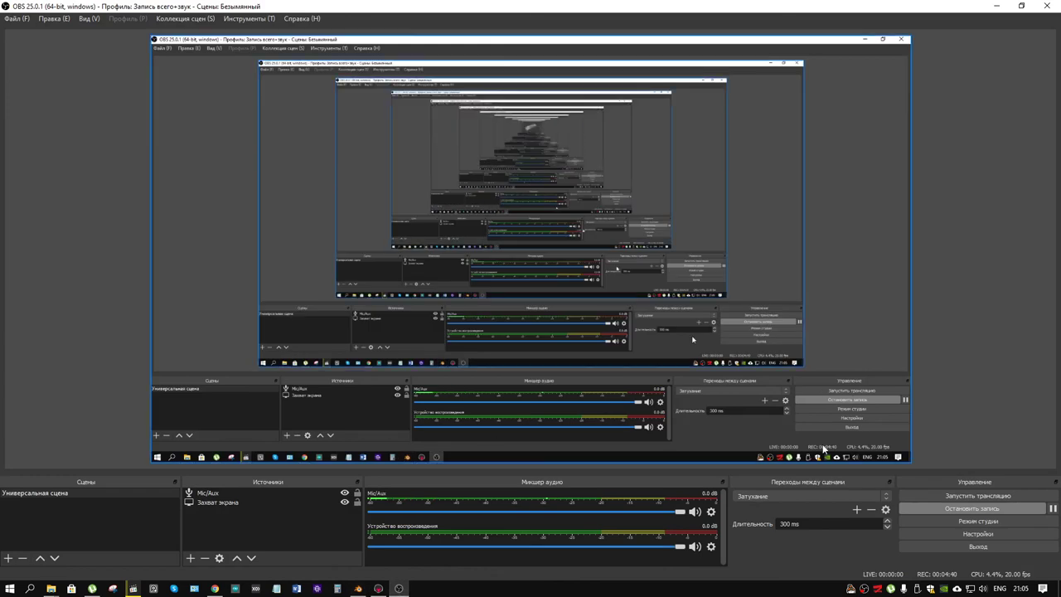